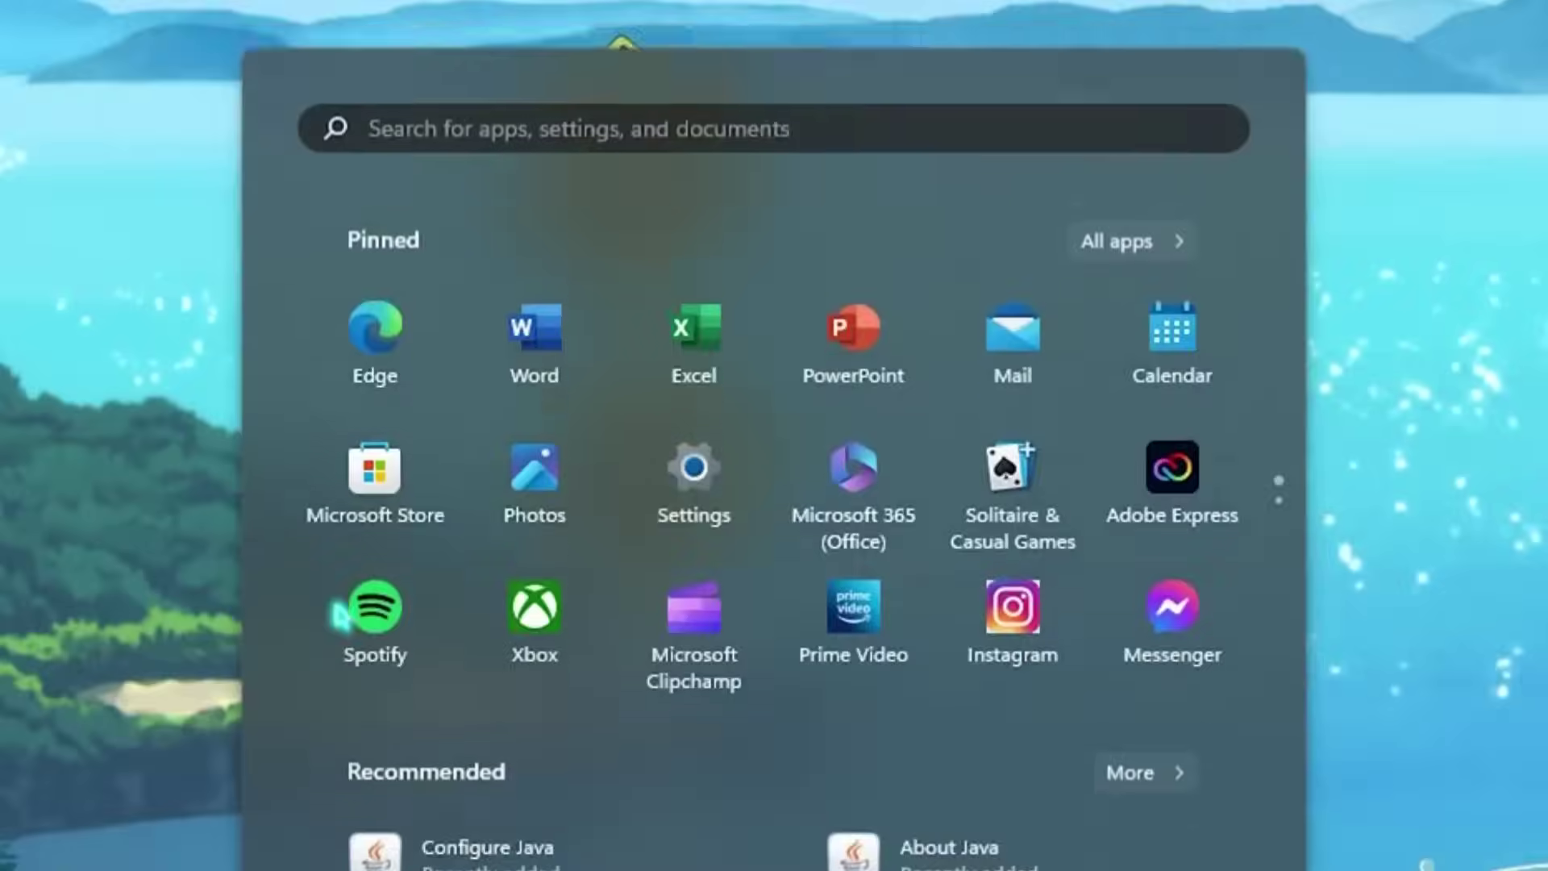
{"action": "type", "text": "adju"}
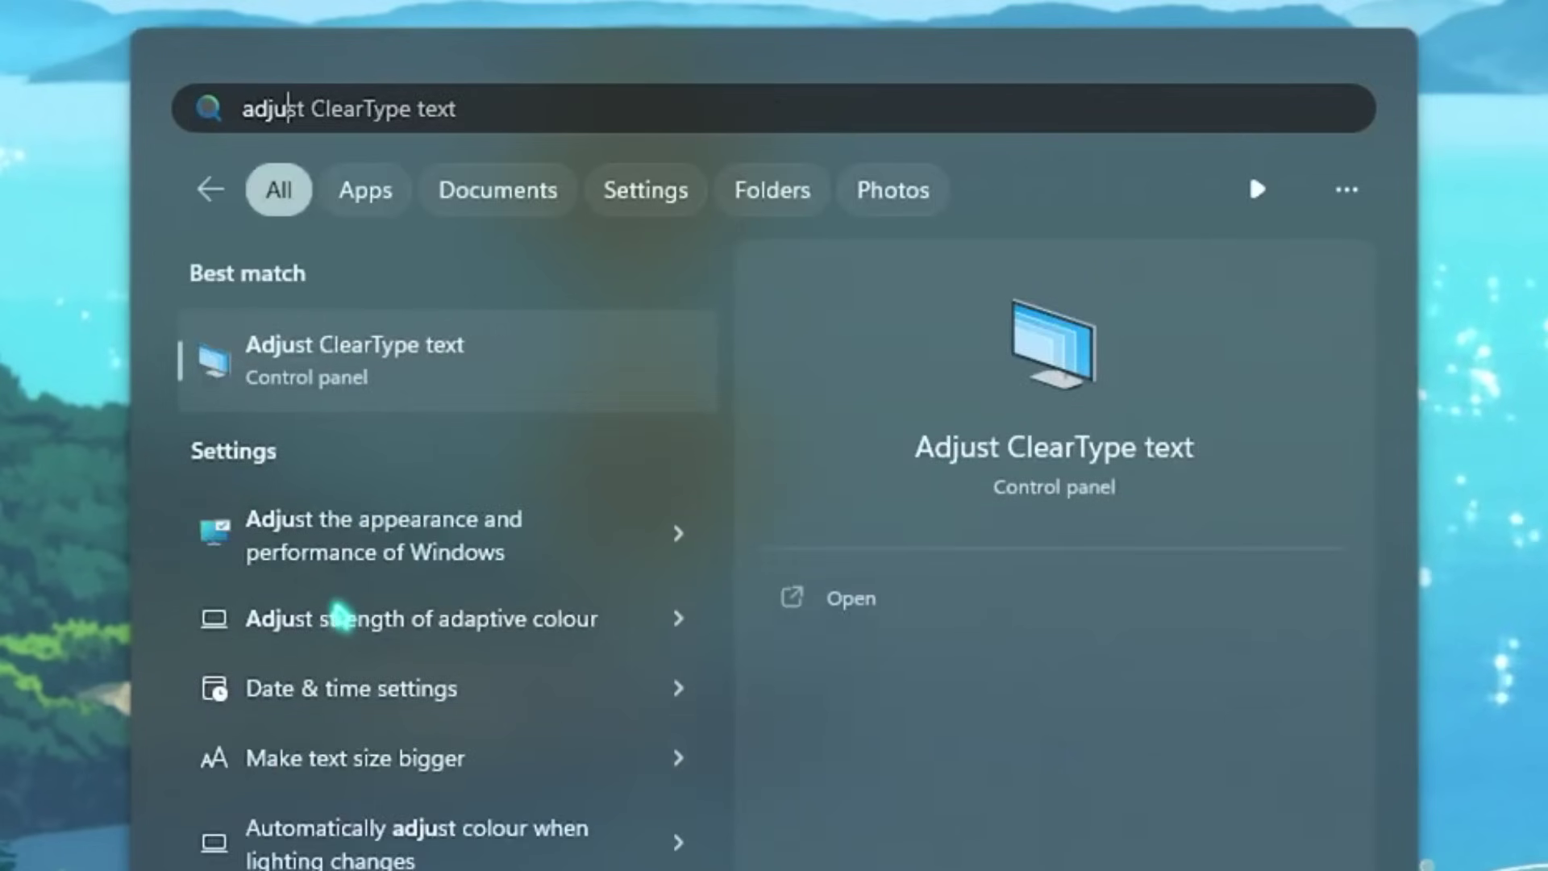
{"action": "type", "text": "st"}
- Set visual effects to best performance, keeping only thumbnails and smooth screen-font edges, and apply
{"action": "key", "text": "Down"}
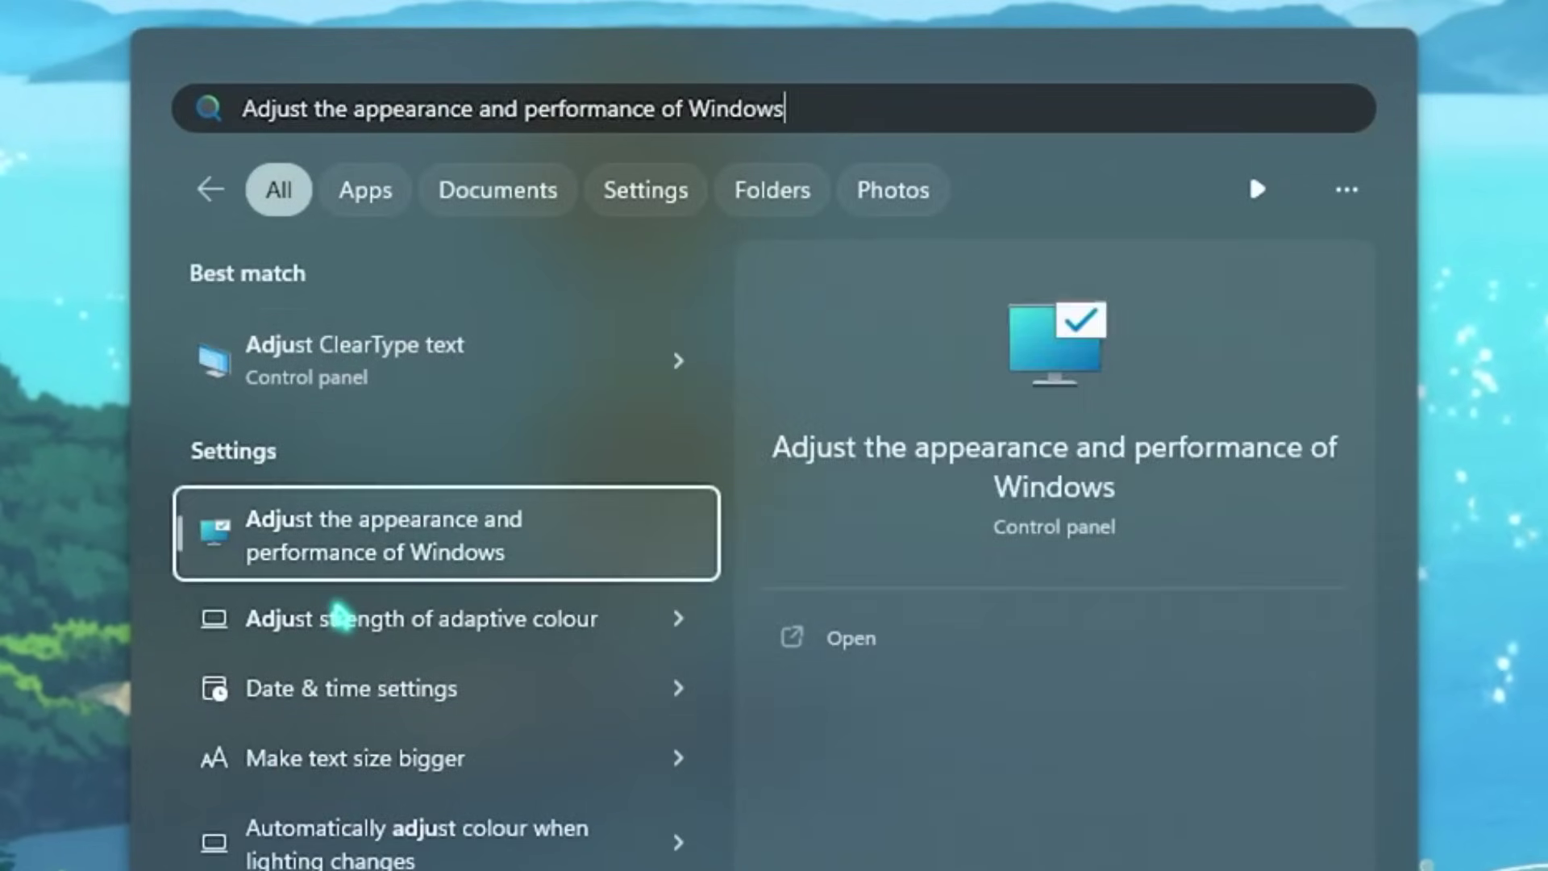
{"action": "key", "text": "Return"}
{"action": "left_click_drag", "start_coordinate": [375, 52], "coordinate": [654, 136]}
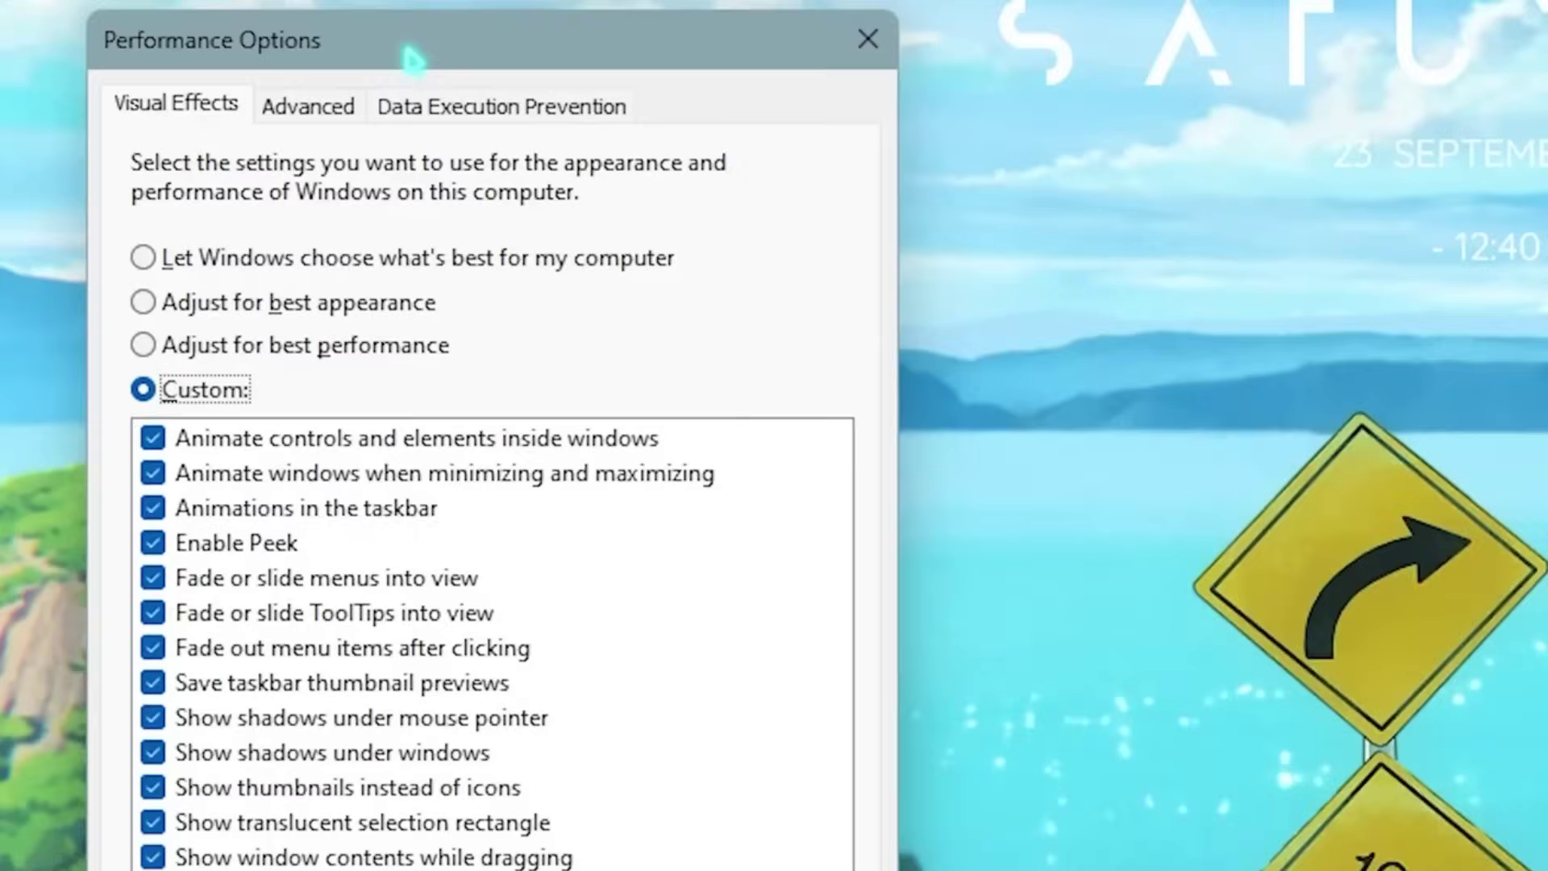
{"action": "left_click", "coordinate": [254, 346]}
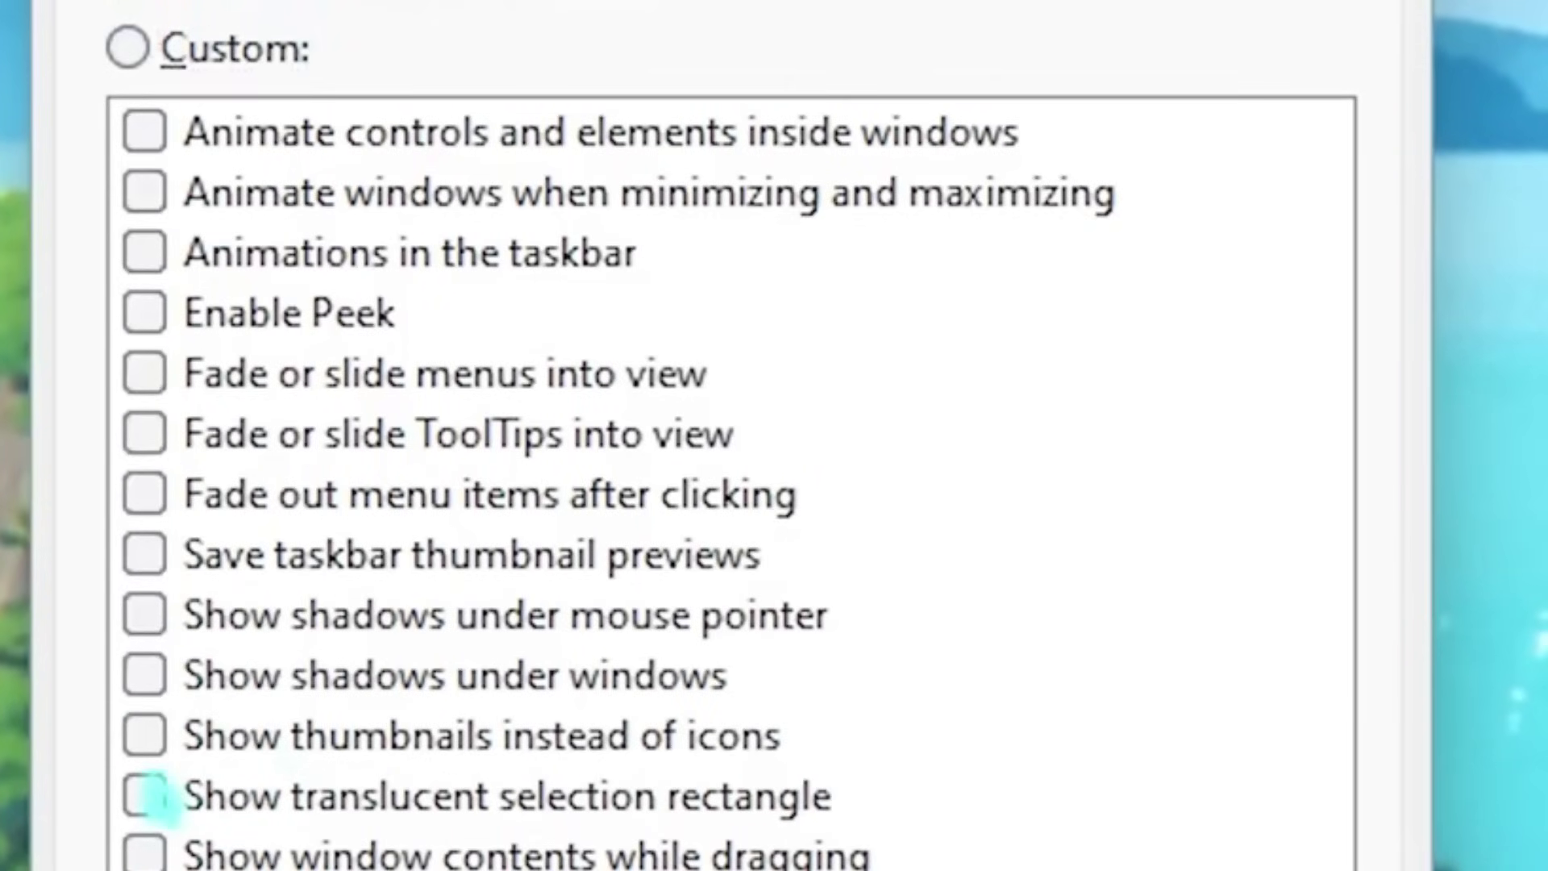
{"action": "left_click", "coordinate": [148, 735]}
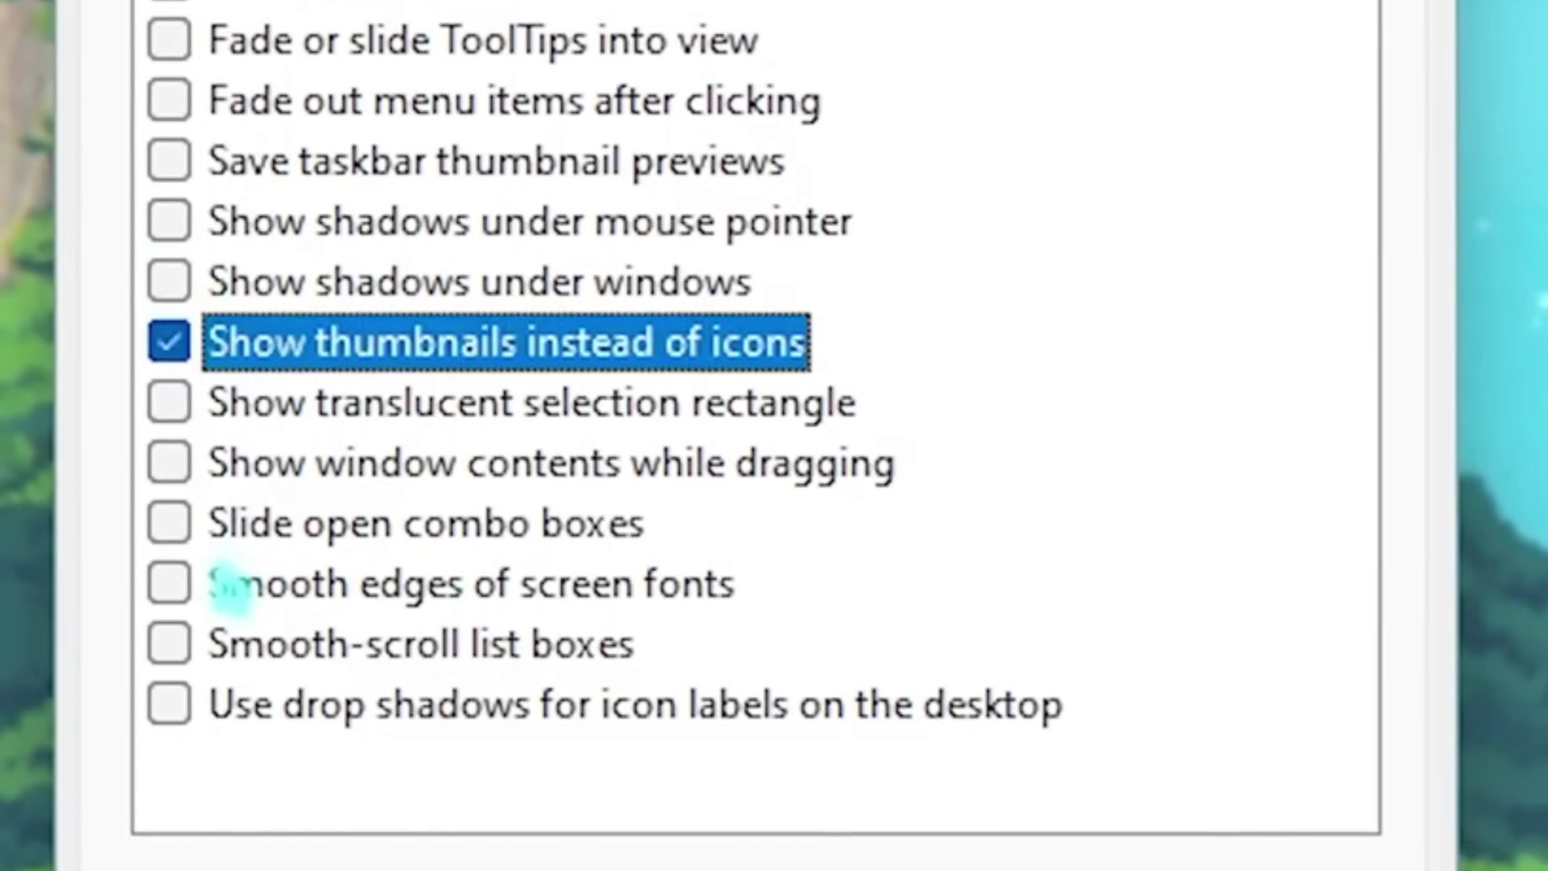
{"action": "left_click", "coordinate": [247, 757]}
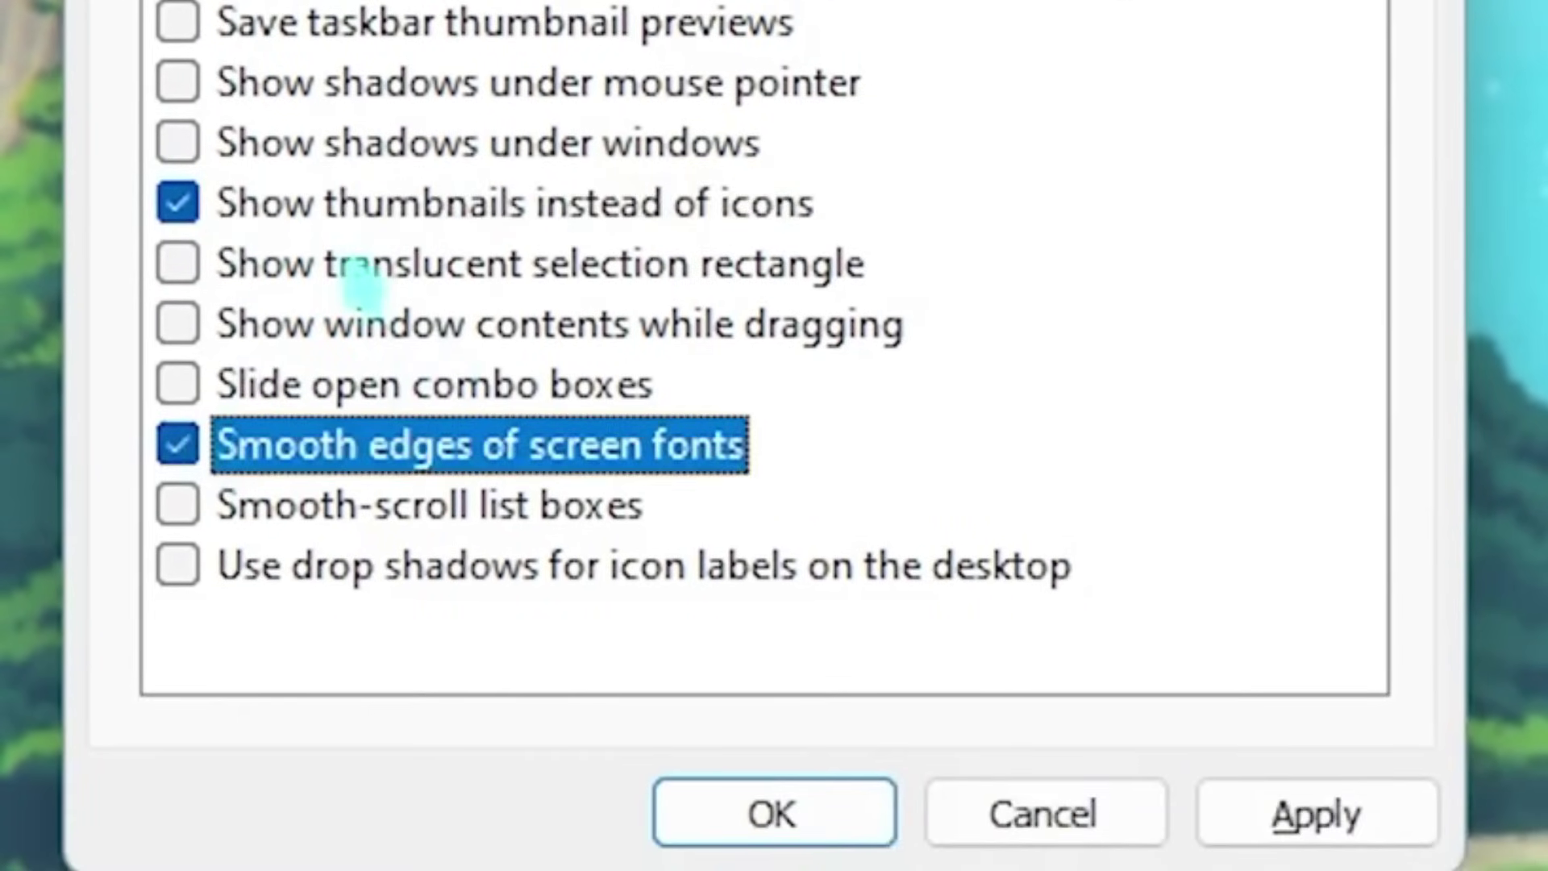
{"action": "left_click", "coordinate": [1304, 837]}
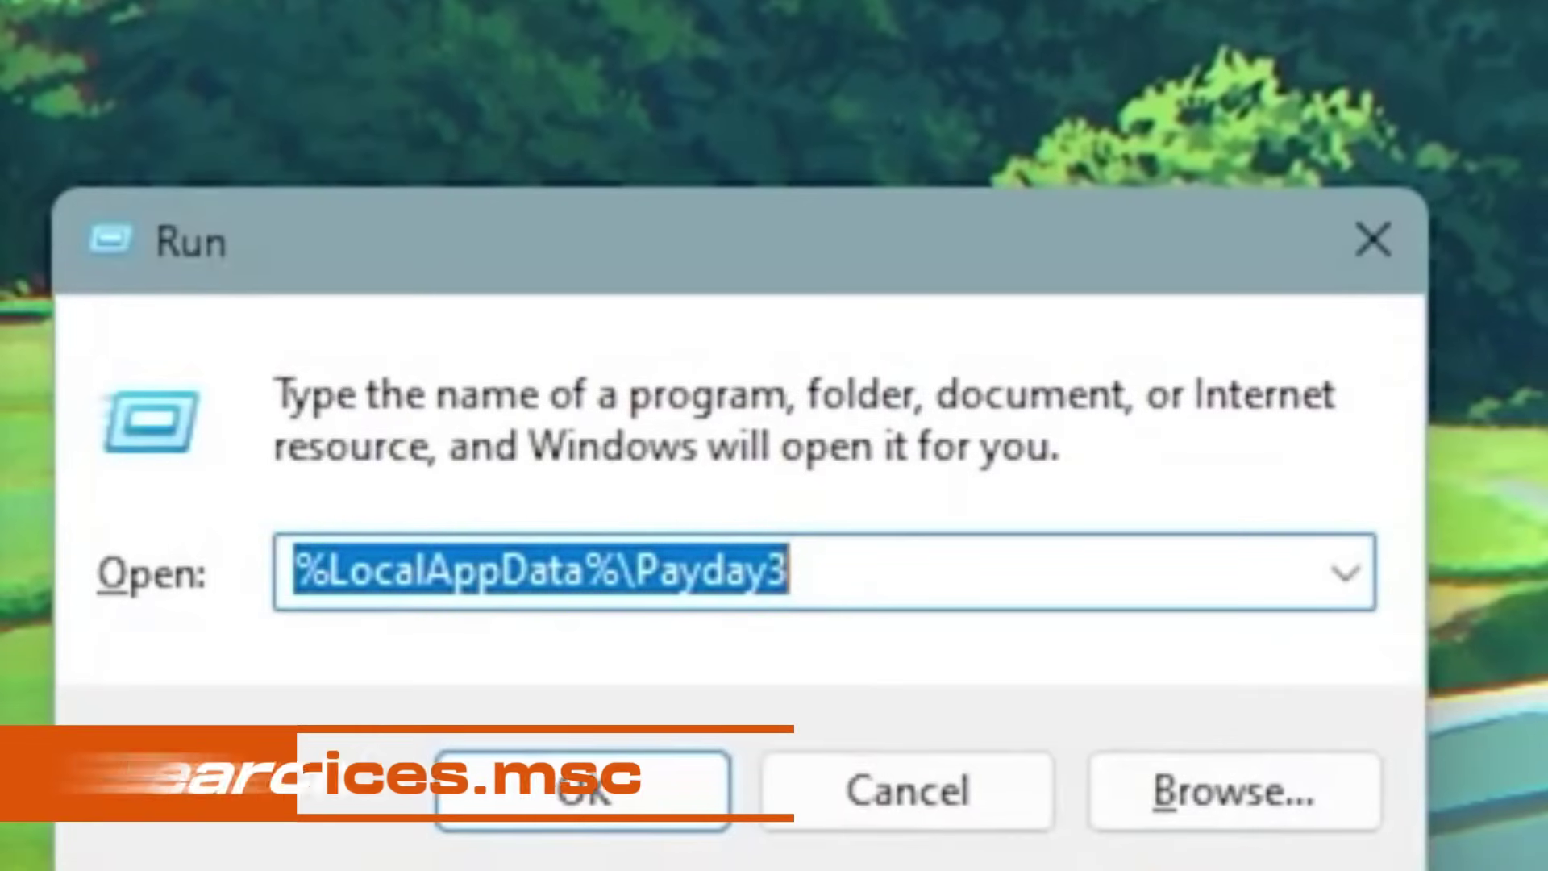
{"action": "type", "text": "service"}
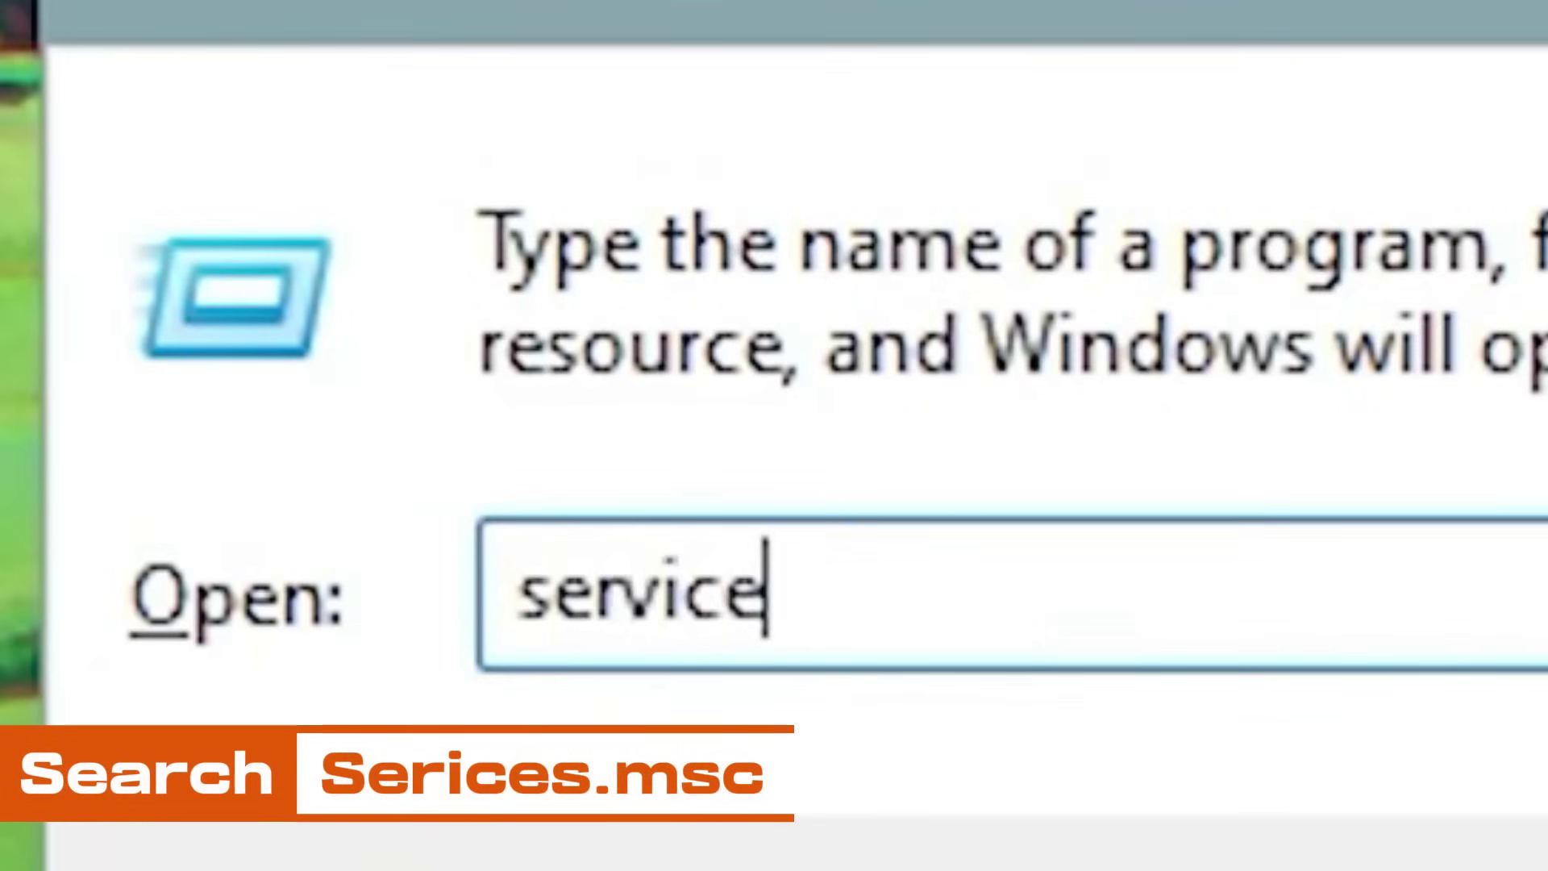
{"action": "type", "text": "s"}
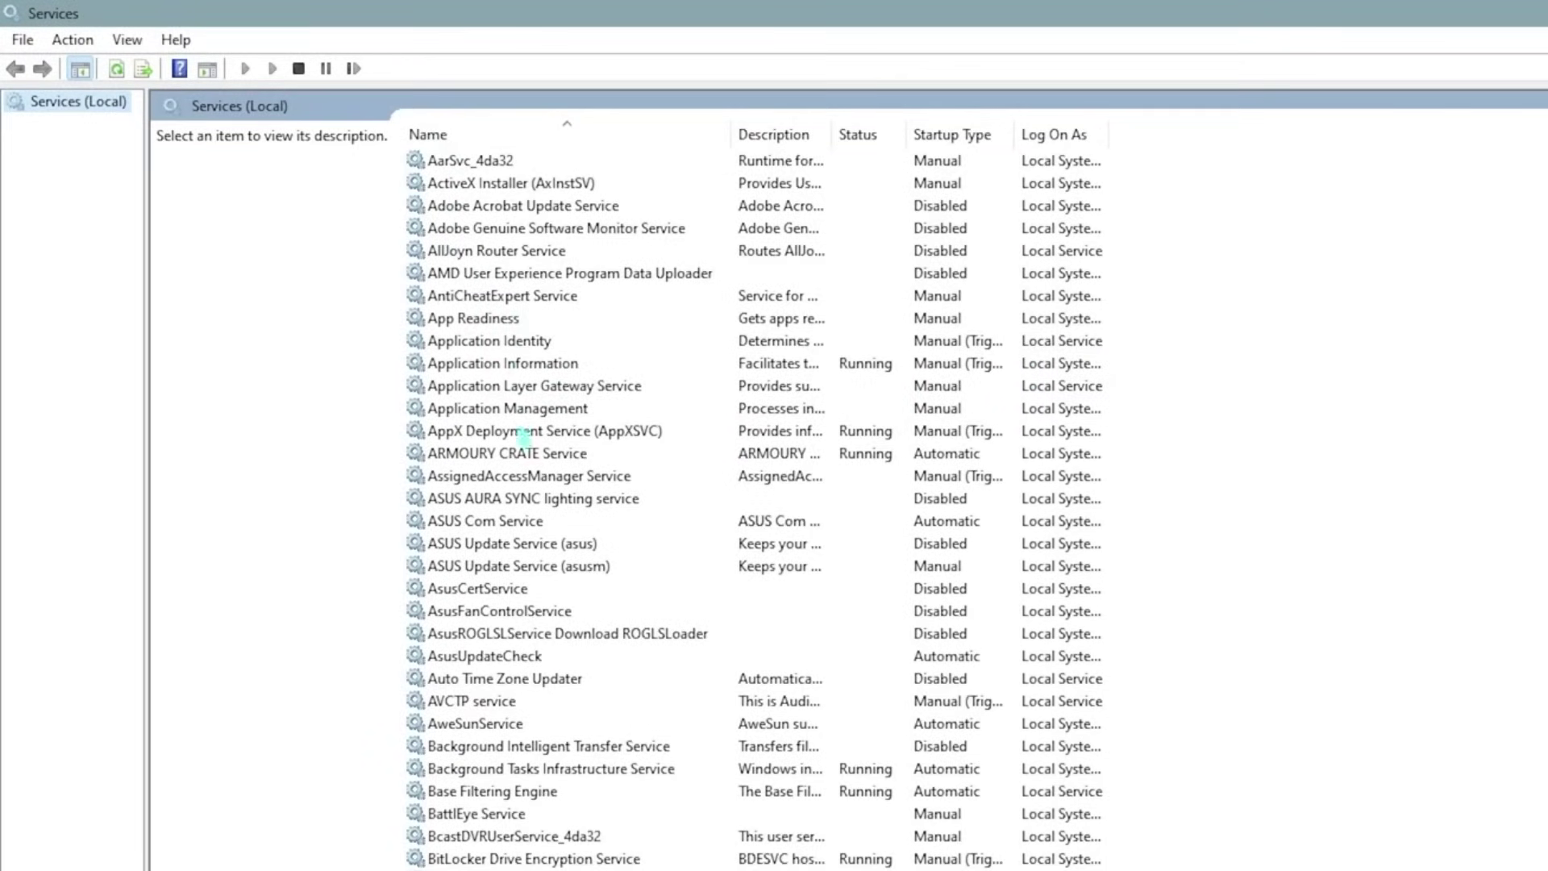
{"action": "scroll", "coordinate": [545, 411], "scroll_direction": "down", "scroll_amount": 2}
{"action": "scroll", "coordinate": [568, 478], "scroll_direction": "up", "scroll_amount": 1}
{"action": "scroll", "coordinate": [566, 485], "scroll_direction": "up", "scroll_amount": 1}
{"action": "scroll", "coordinate": [562, 476], "scroll_direction": "down", "scroll_amount": 1}
{"action": "scroll", "coordinate": [543, 677], "scroll_direction": "down", "scroll_amount": 6}
{"action": "scroll", "coordinate": [726, 605], "scroll_direction": "down", "scroll_amount": 2}
{"action": "scroll", "coordinate": [847, 588], "scroll_direction": "down", "scroll_amount": 15}
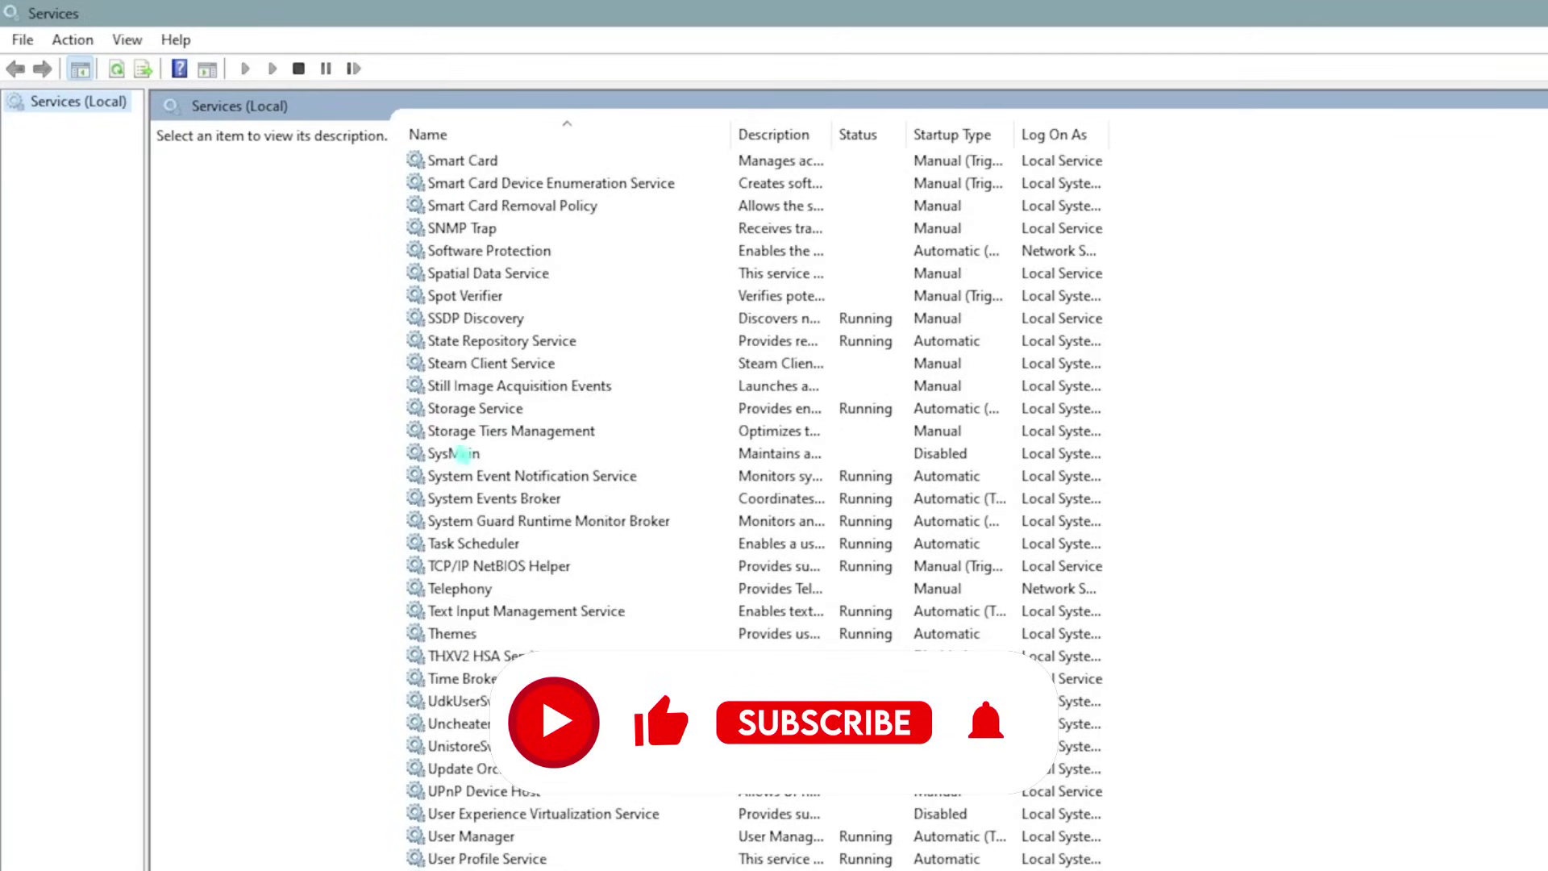
- Set the SysMain service's startup type to Disabled in its properties
{"action": "double_click", "coordinate": [461, 452]}
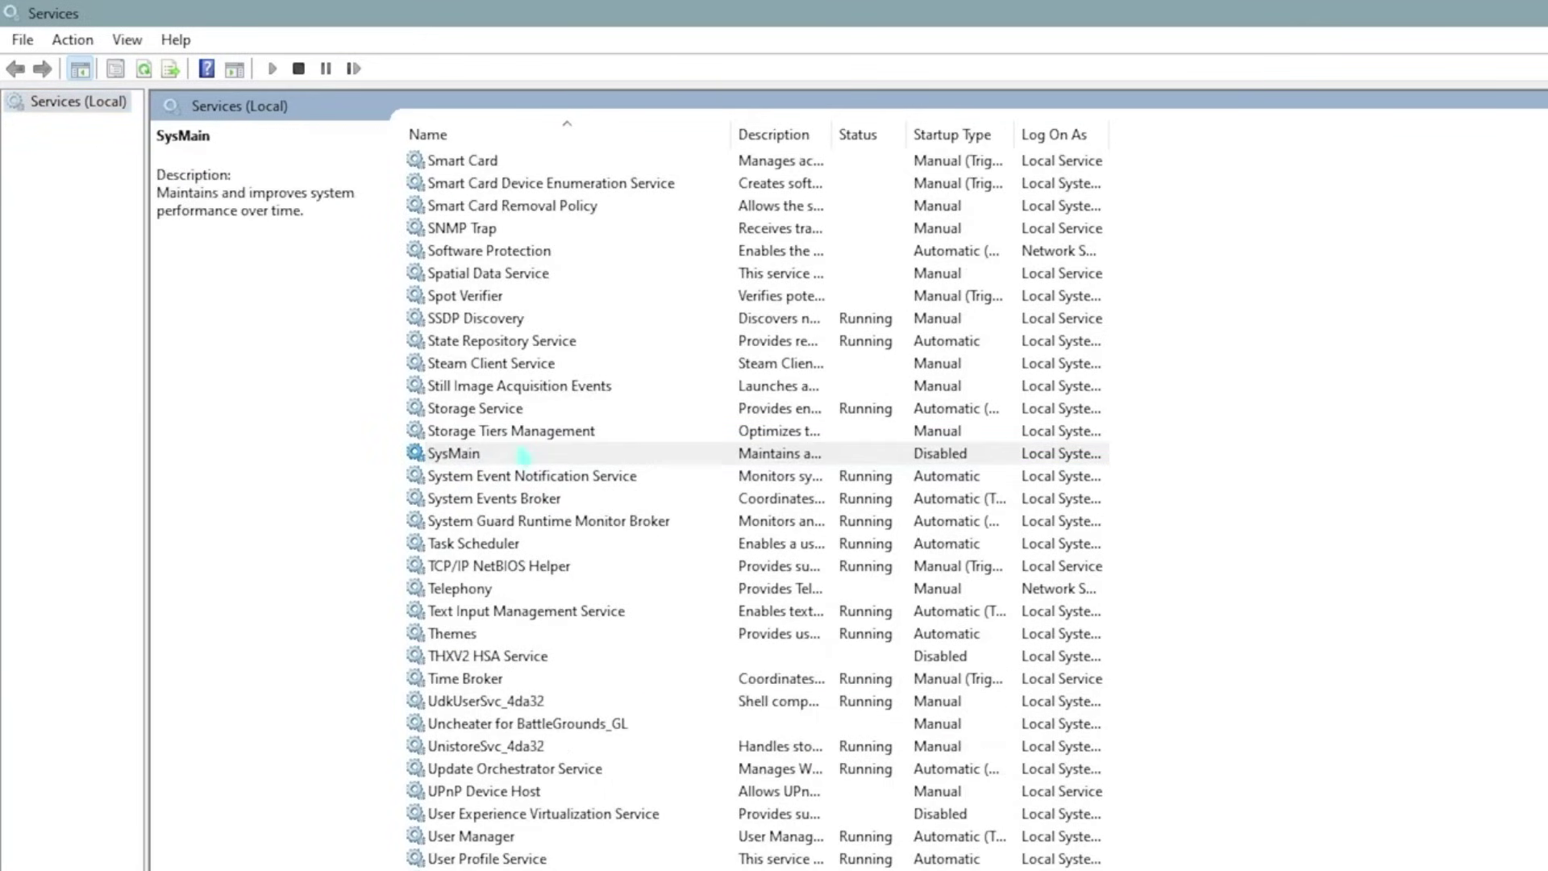
{"action": "left_click", "coordinate": [481, 453]}
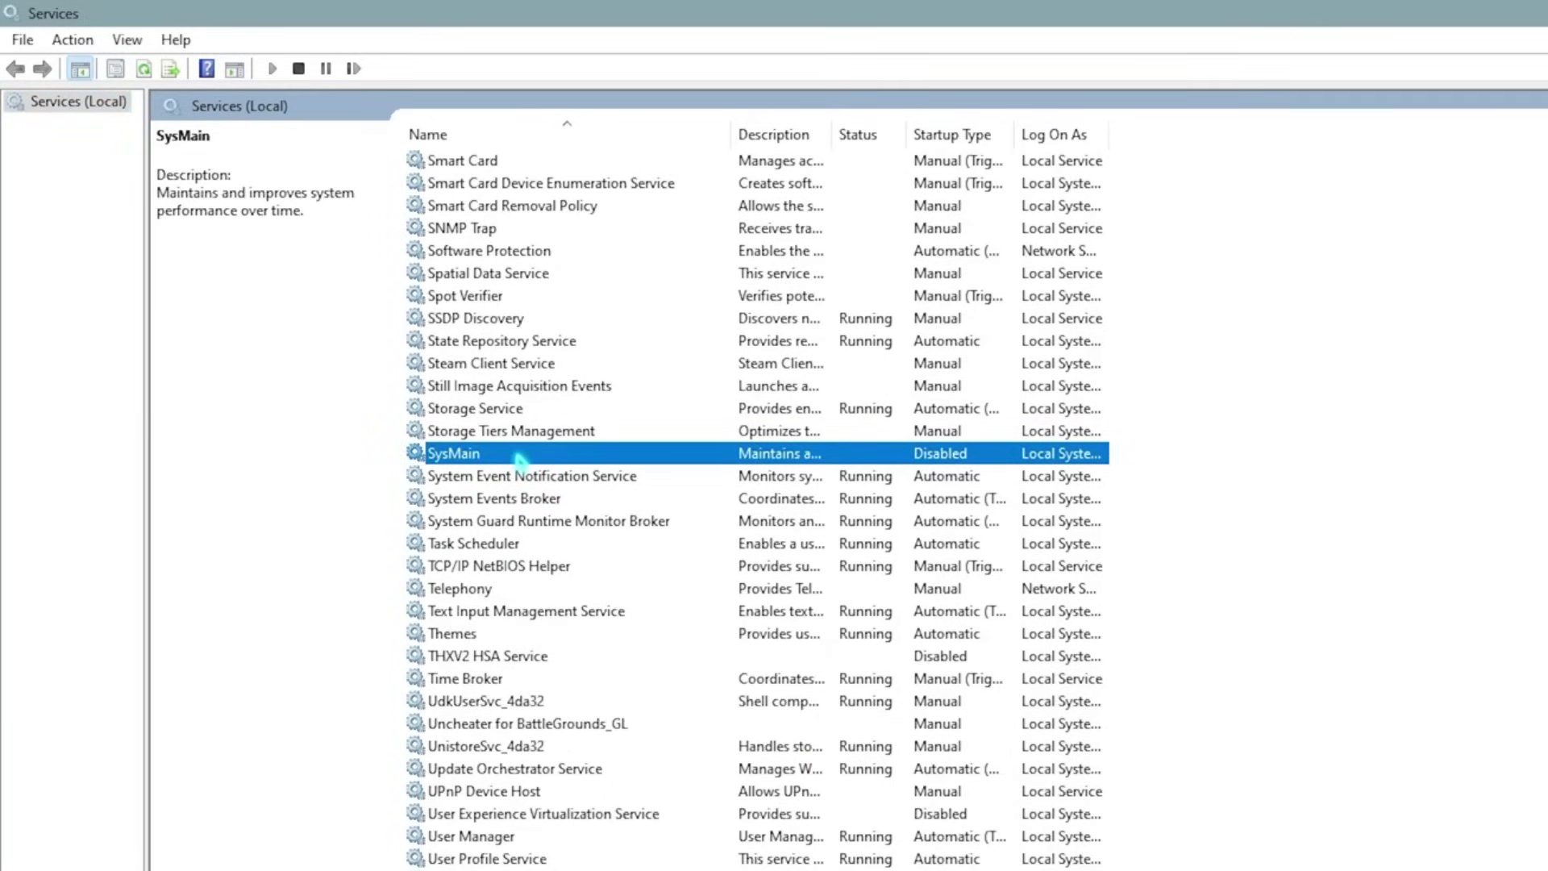
{"action": "right_click", "coordinate": [518, 458]}
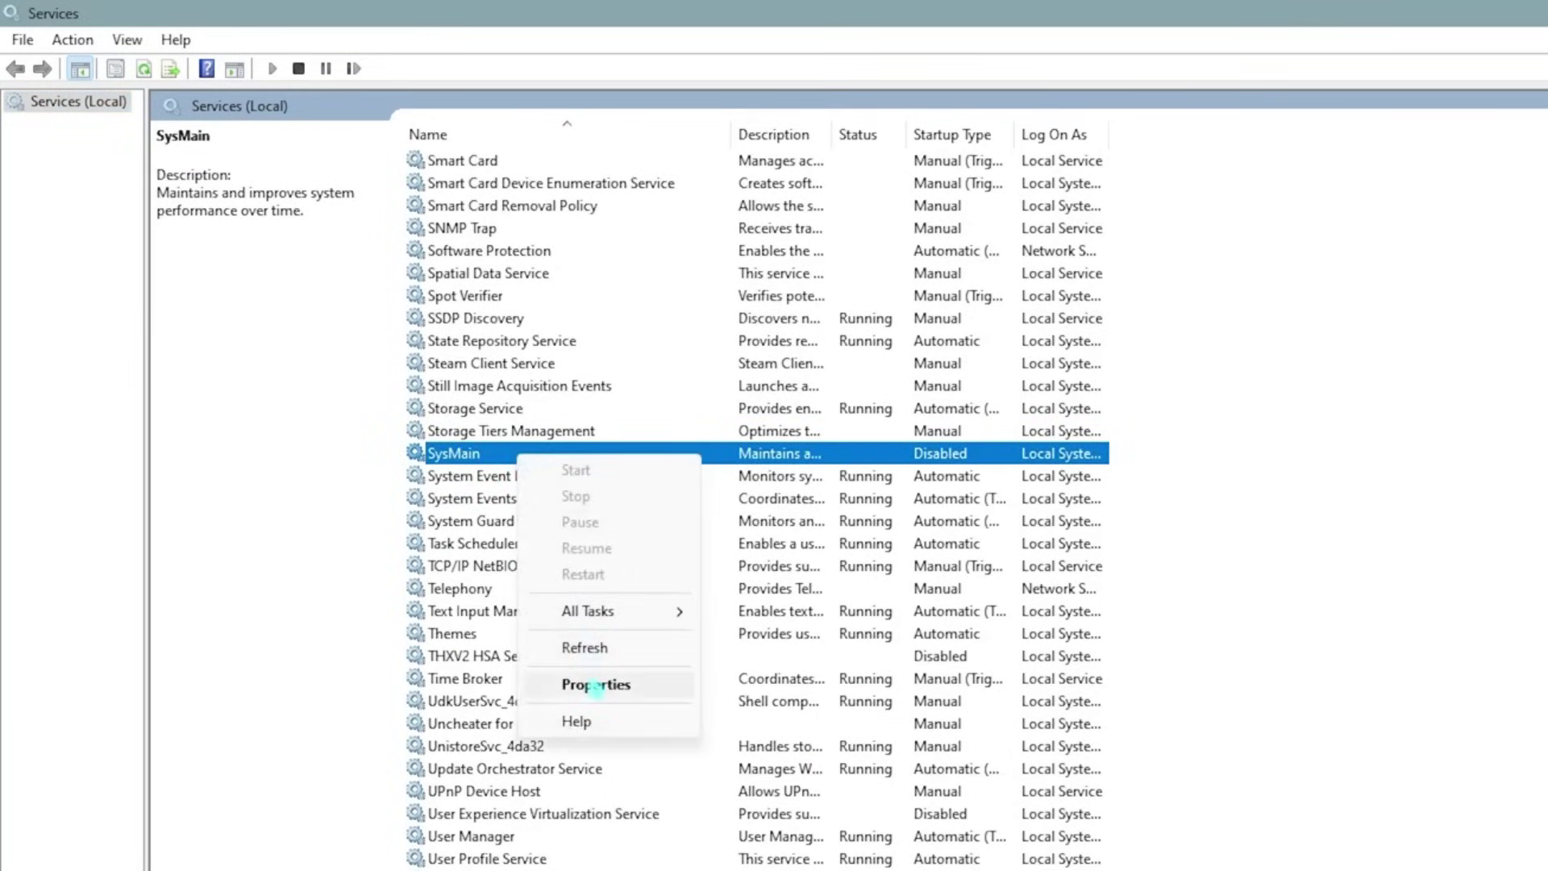
{"action": "left_click", "coordinate": [592, 686]}
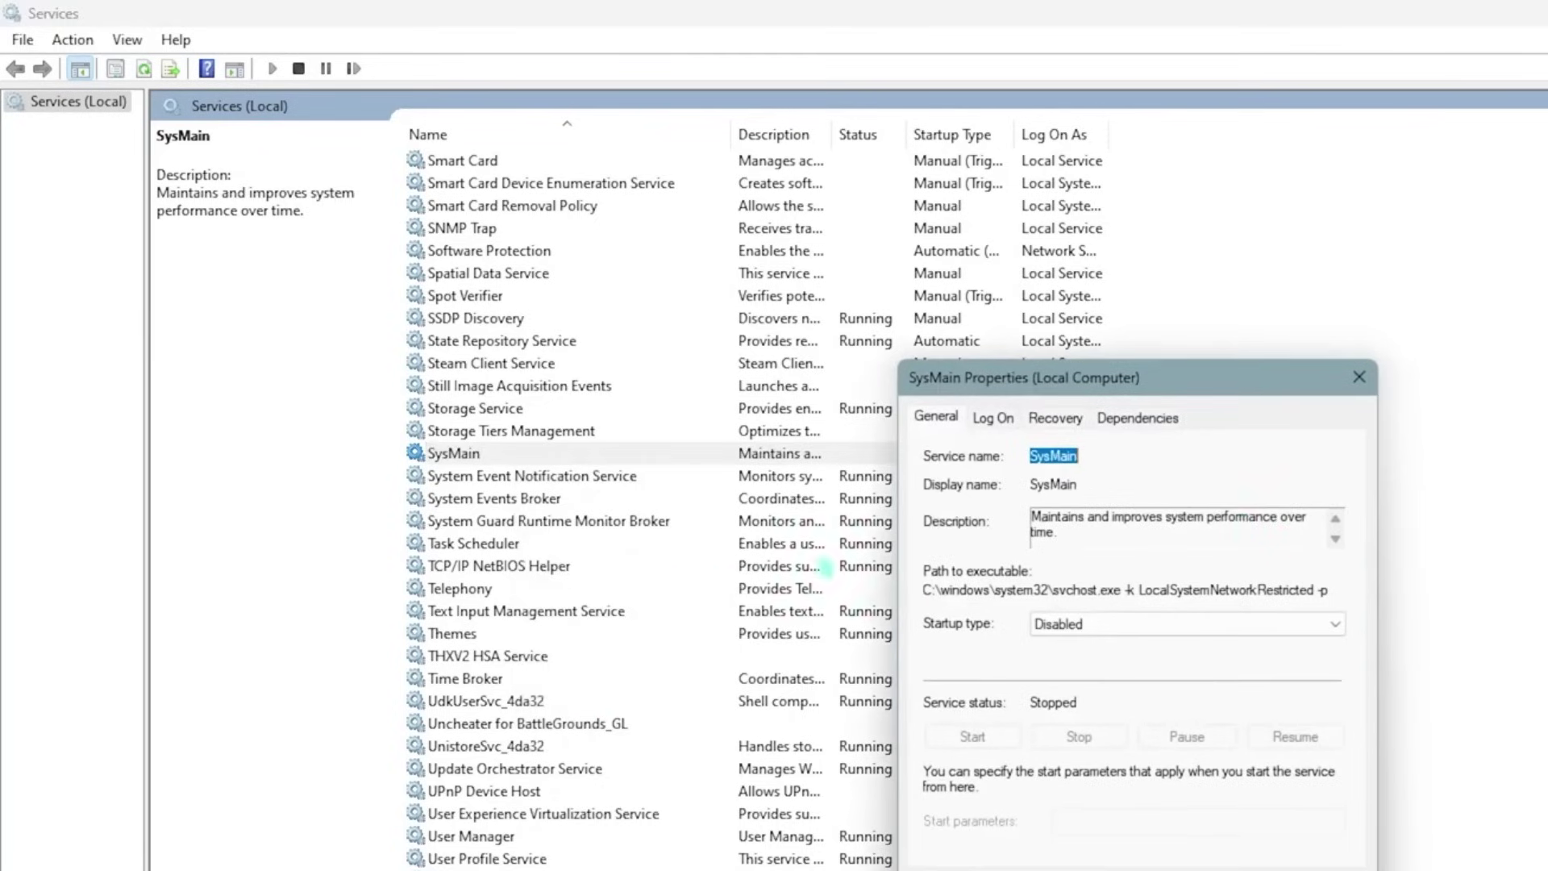
{"action": "left_click", "coordinate": [1038, 635]}
{"action": "left_click", "coordinate": [1059, 694]}
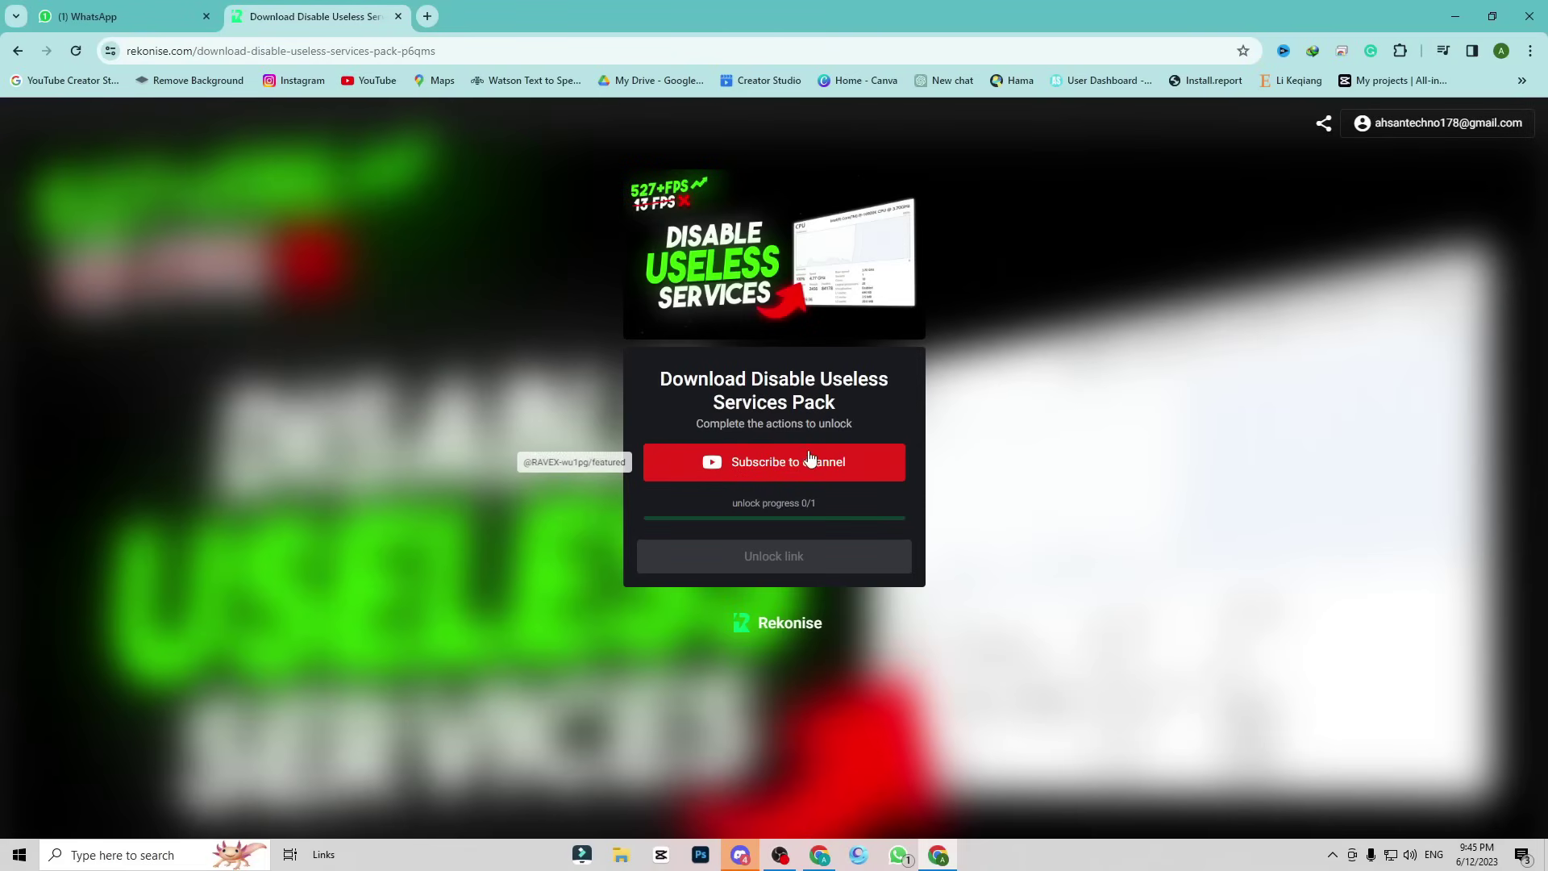
- Subscribe to the YouTube channel and unlock the Service Optimization Pack link on Rekonise
{"action": "left_click", "coordinate": [784, 473]}
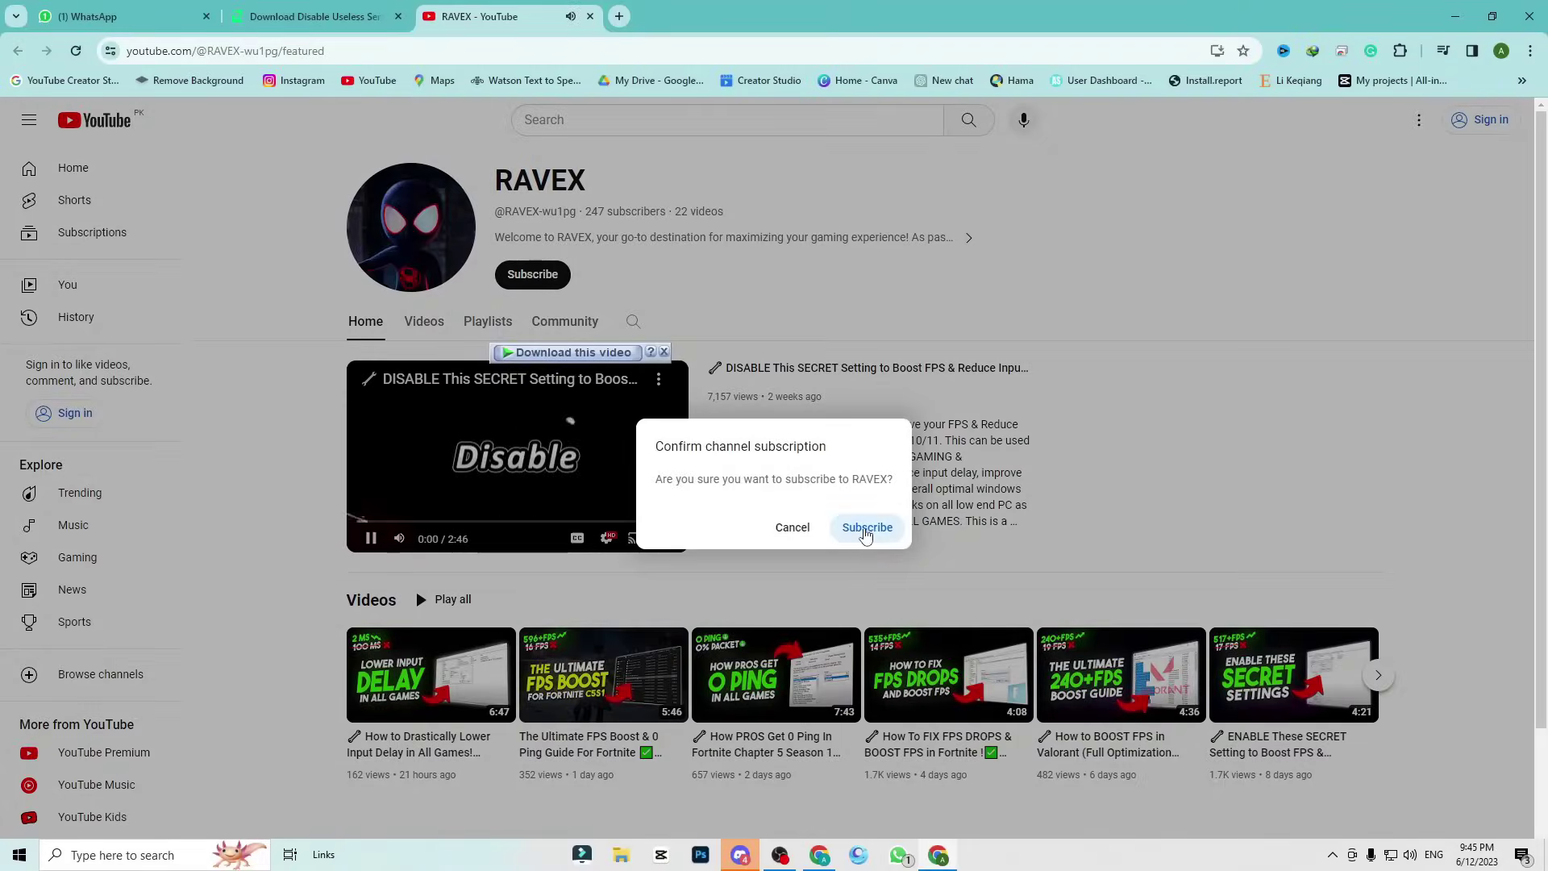
{"action": "left_click", "coordinate": [874, 527]}
{"action": "left_click", "coordinate": [345, 8]}
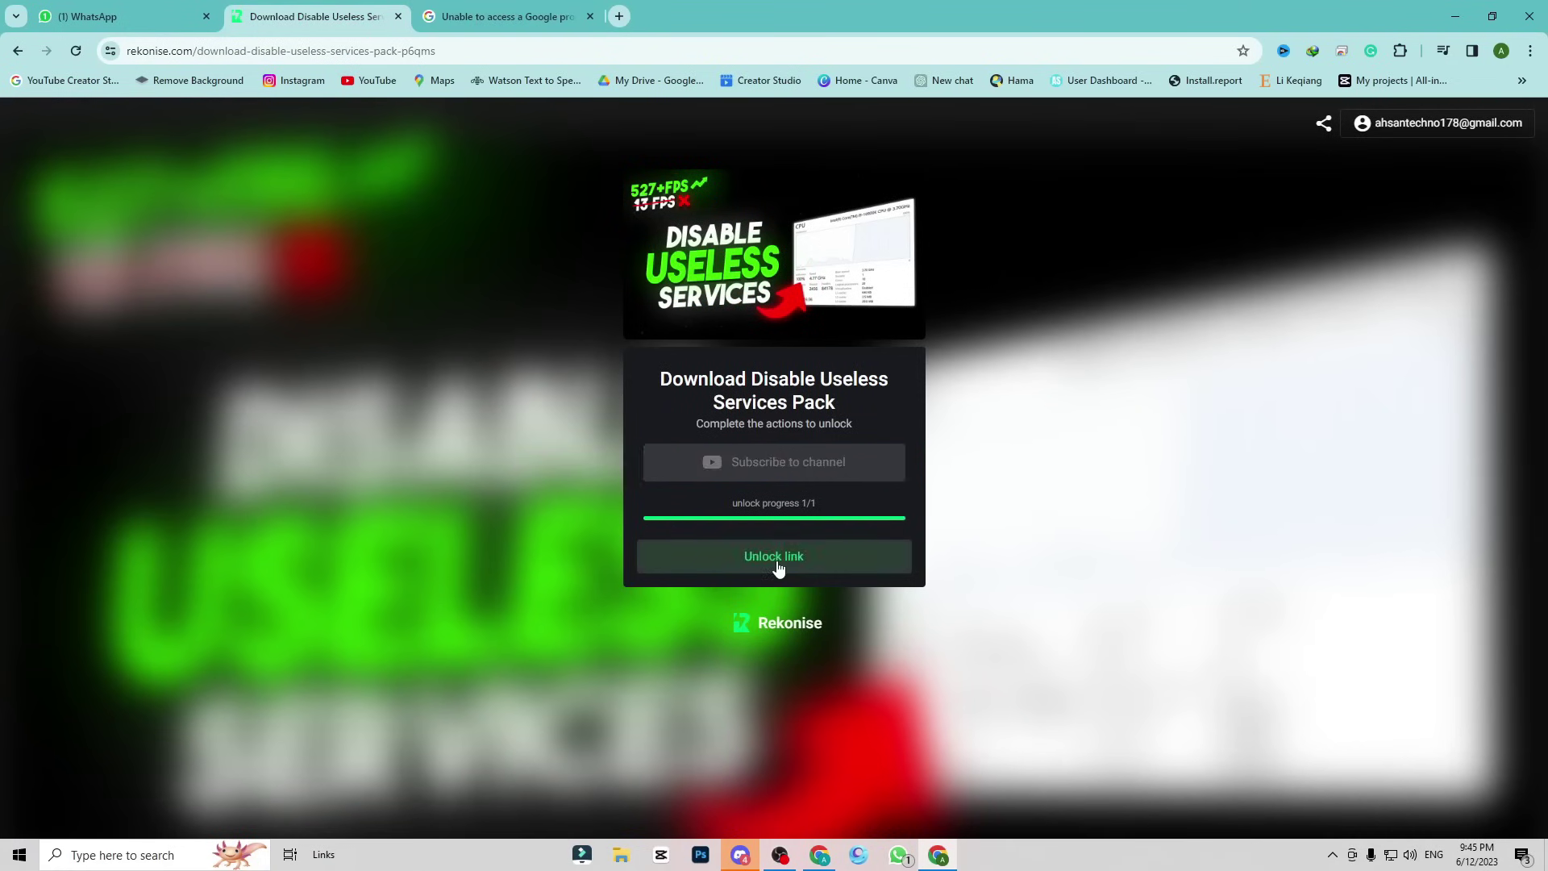
{"action": "left_click", "coordinate": [773, 557]}
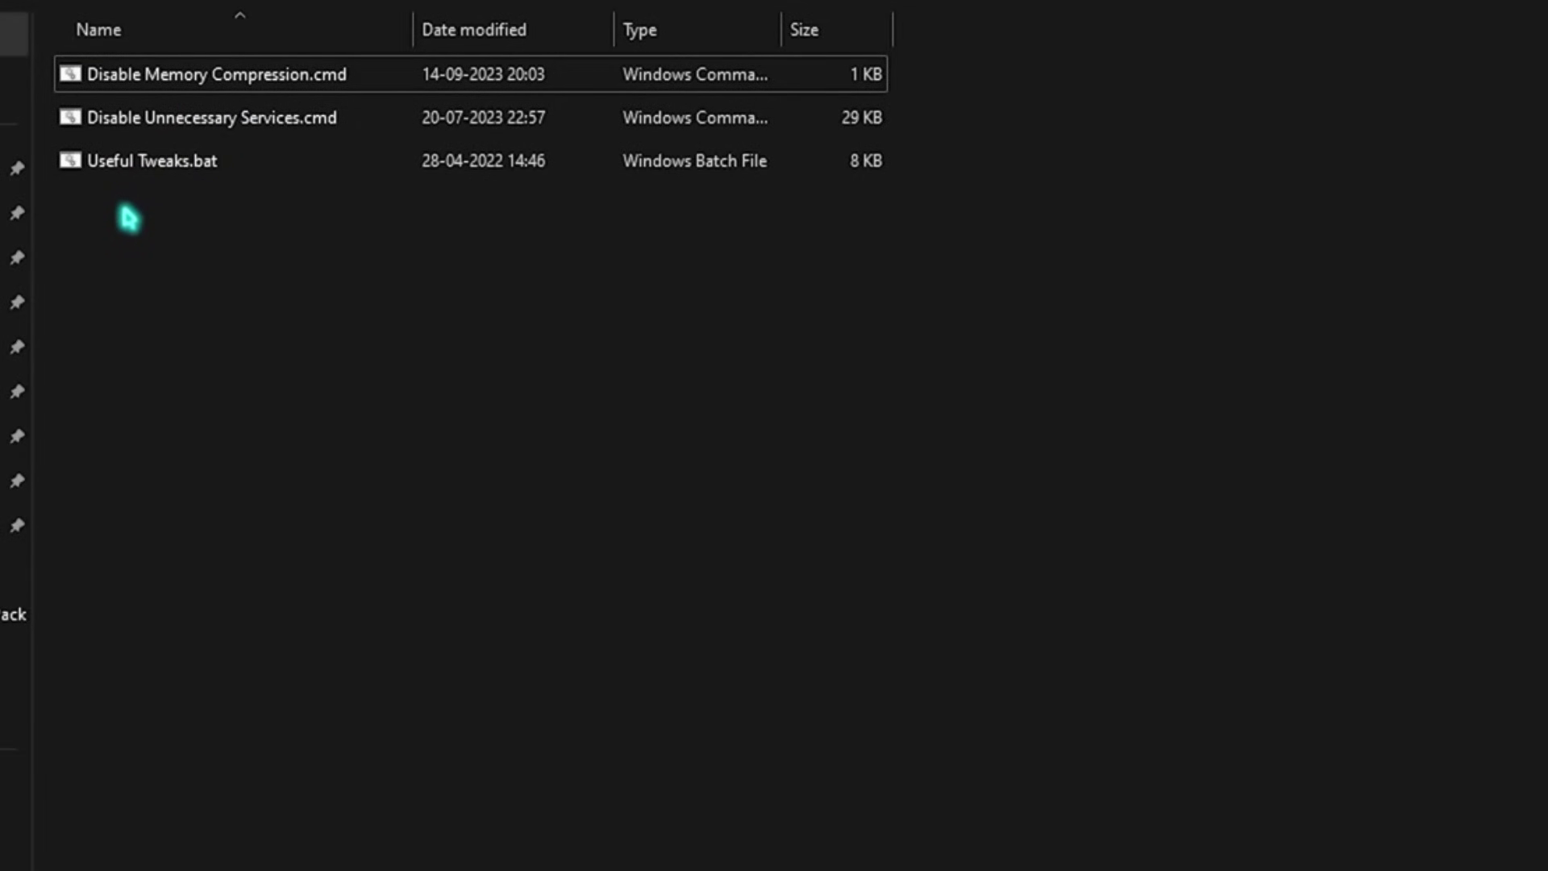
- Run Disable Memory Compression.cmd as administrator and close its finished console
{"action": "right_click", "coordinate": [177, 83]}
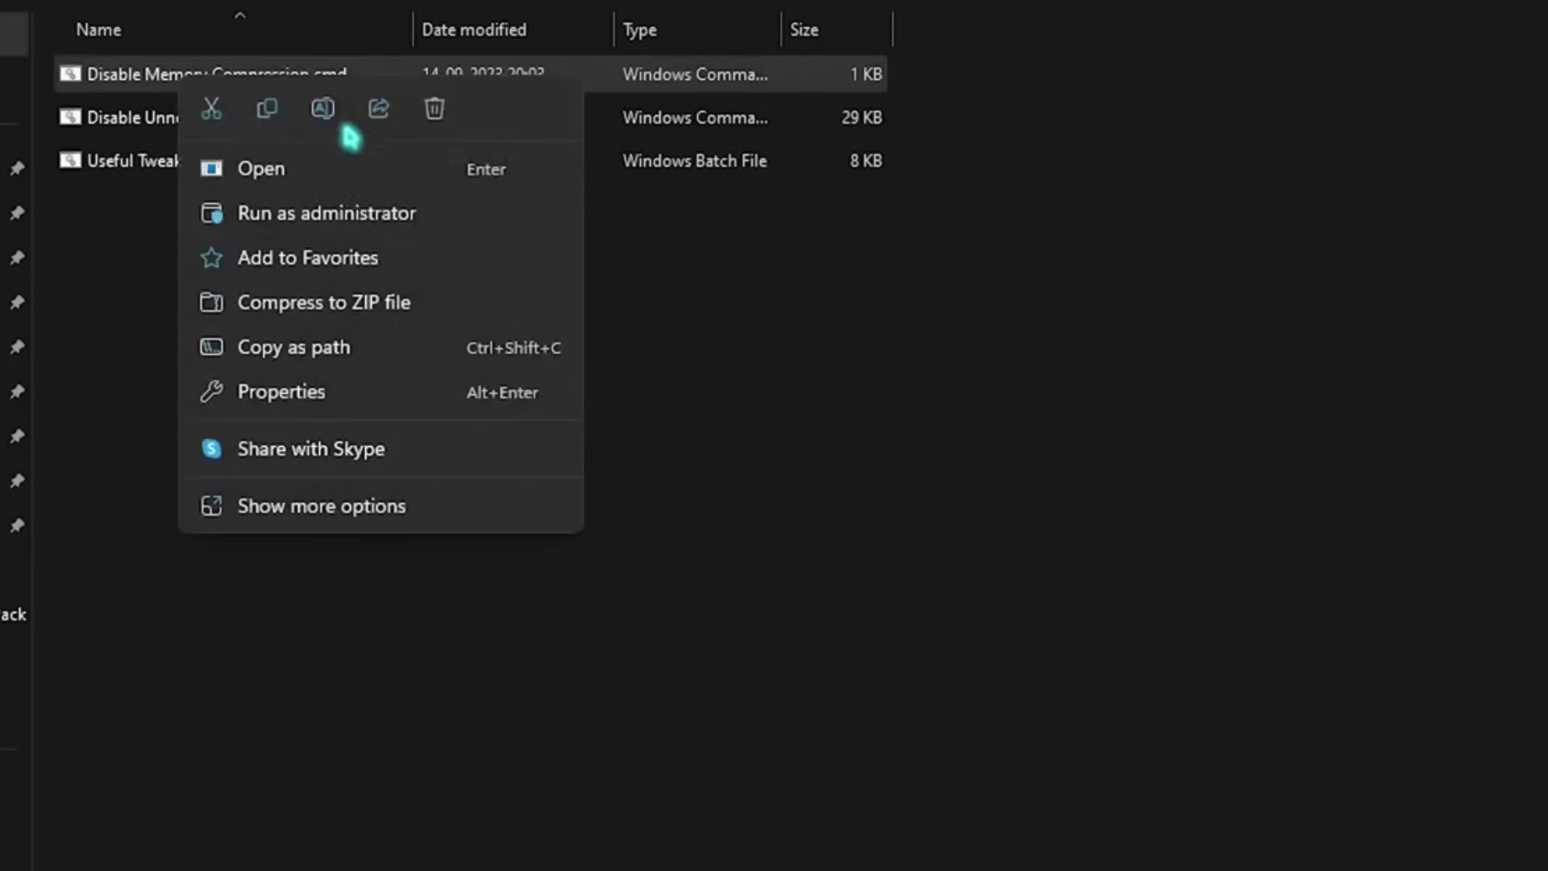
{"action": "left_click", "coordinate": [349, 218]}
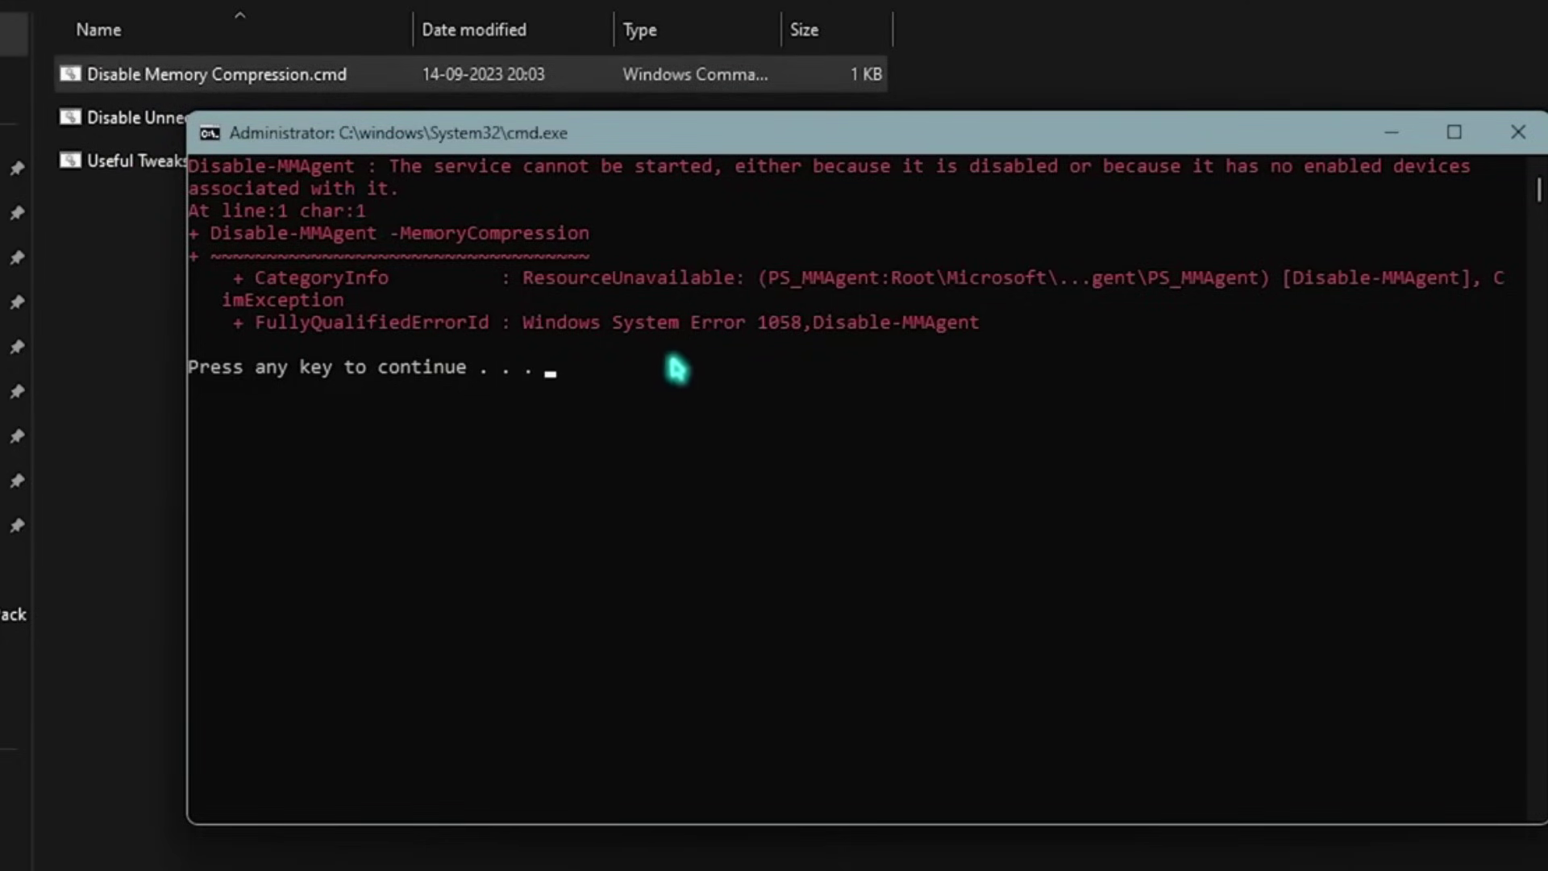
{"action": "left_click", "coordinate": [1518, 132]}
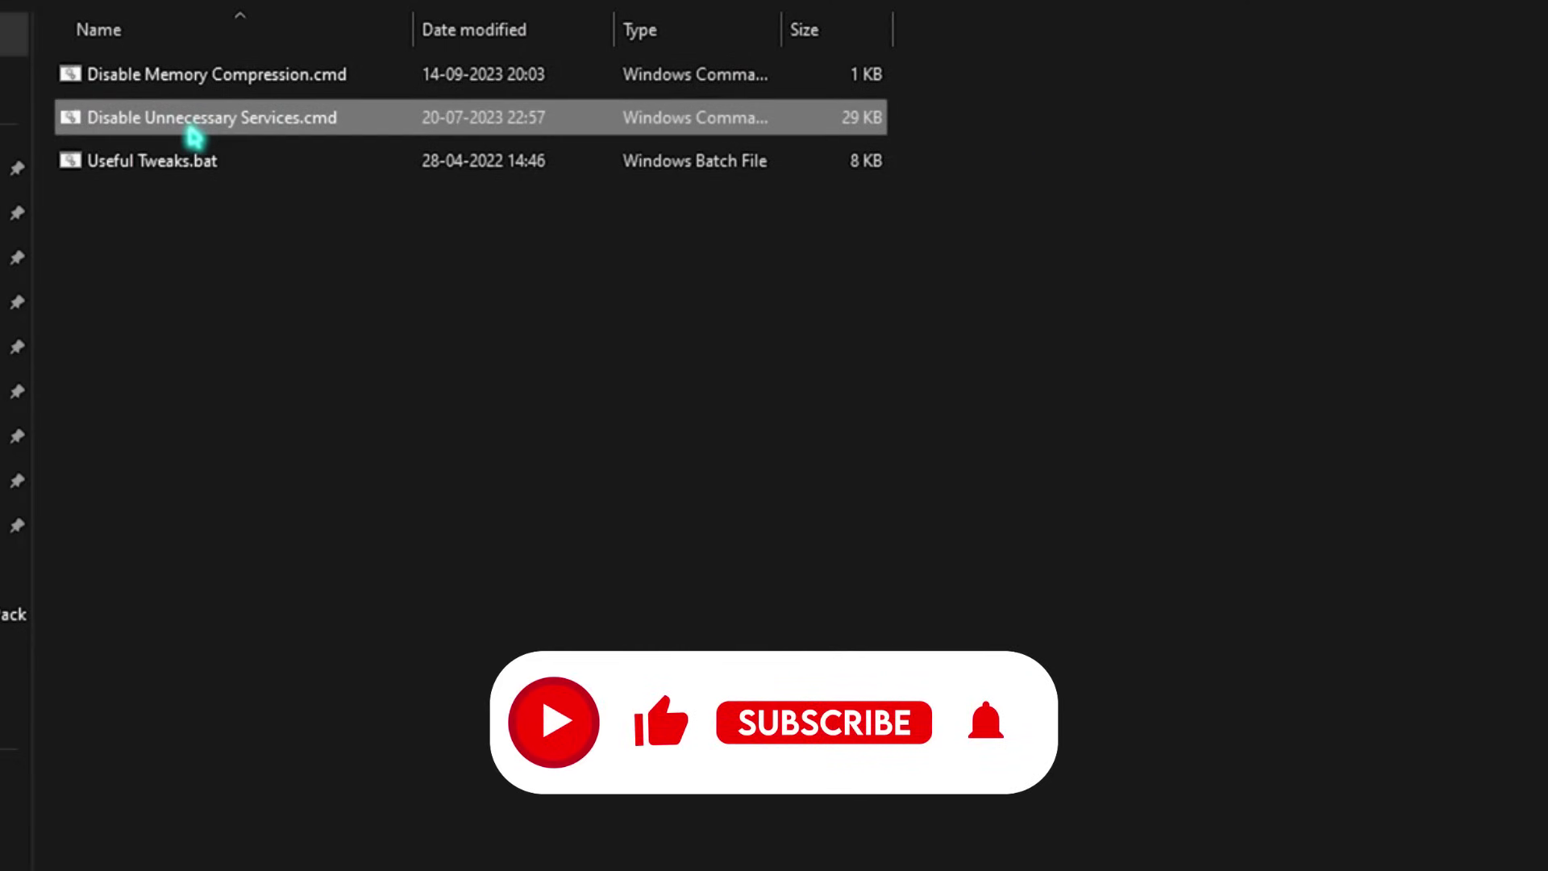
- Run Disable Unnecessary Services.cmd as administrator, confirming and choosing standard mode
{"action": "right_click", "coordinate": [197, 135]}
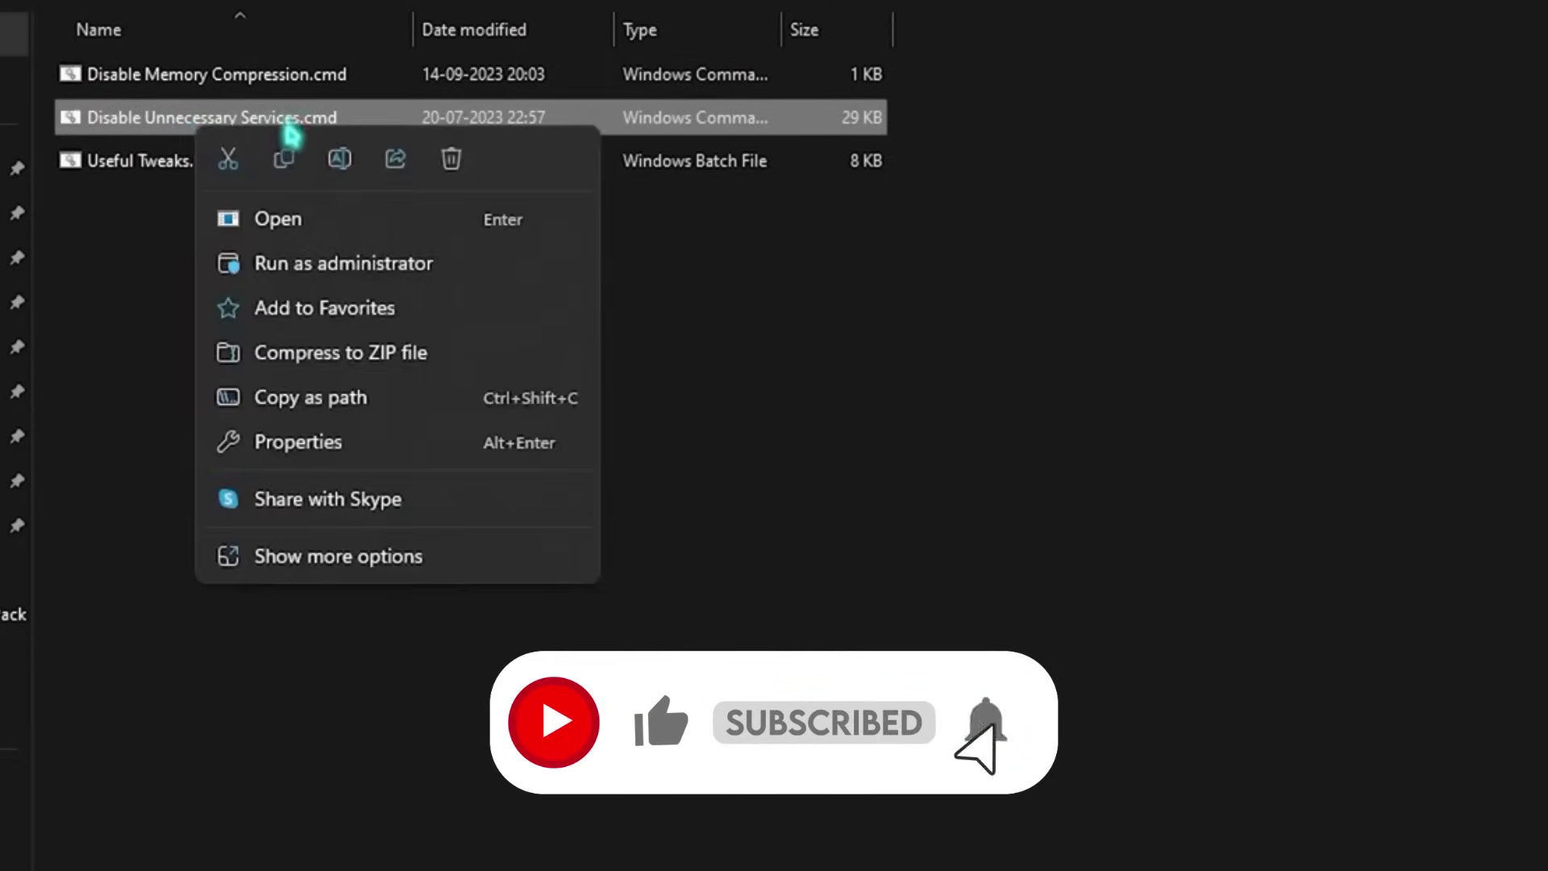
{"action": "left_click", "coordinate": [293, 263]}
{"action": "left_click_drag", "start_coordinate": [464, 220], "coordinate": [638, 242]}
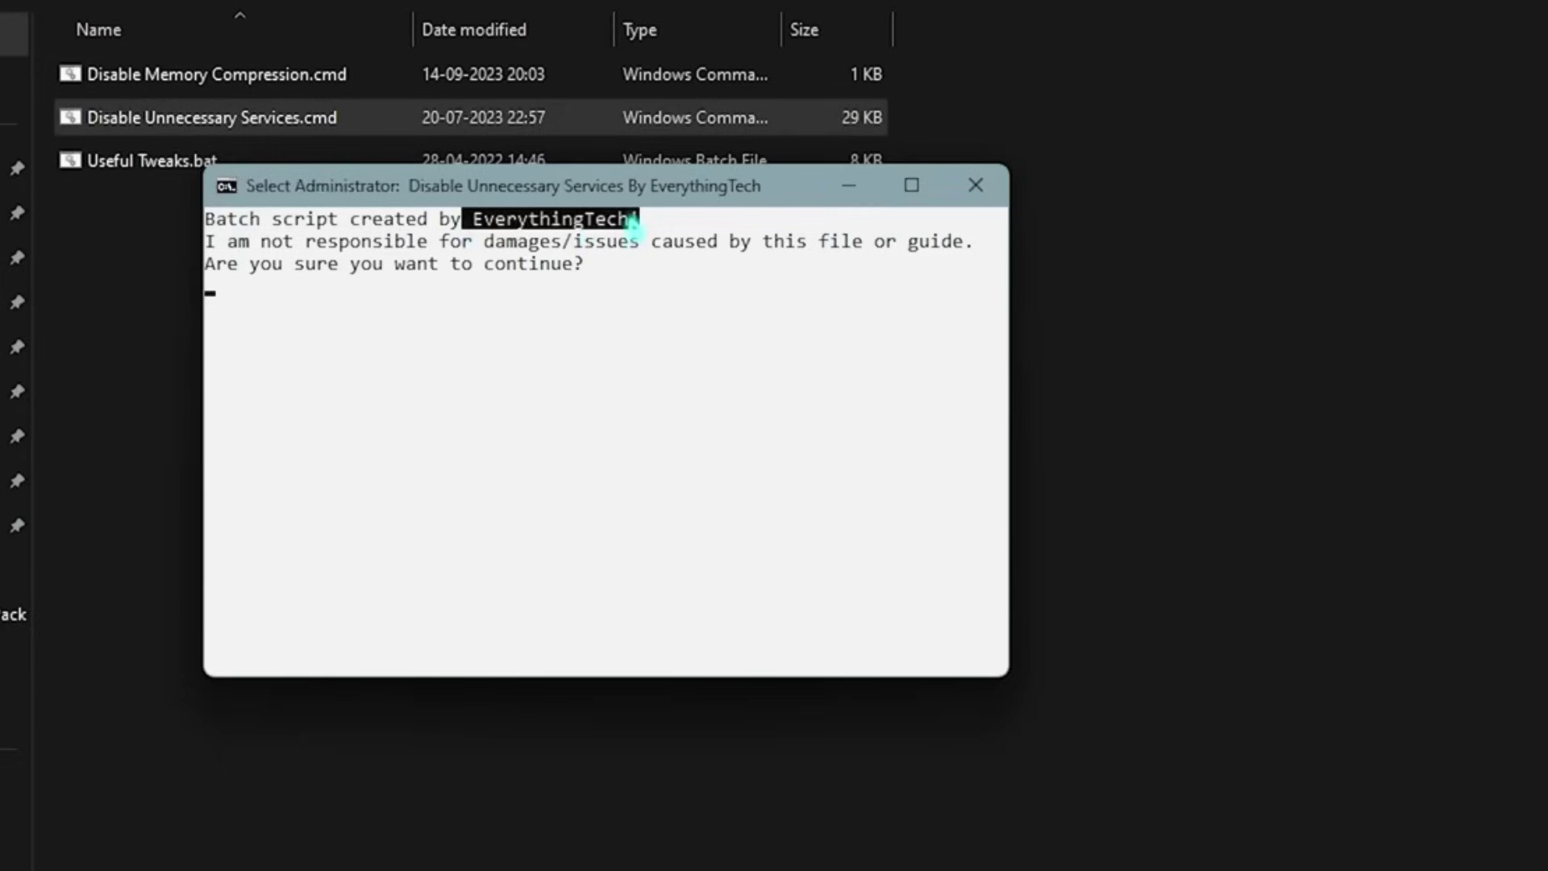
{"action": "left_click", "coordinate": [443, 331]}
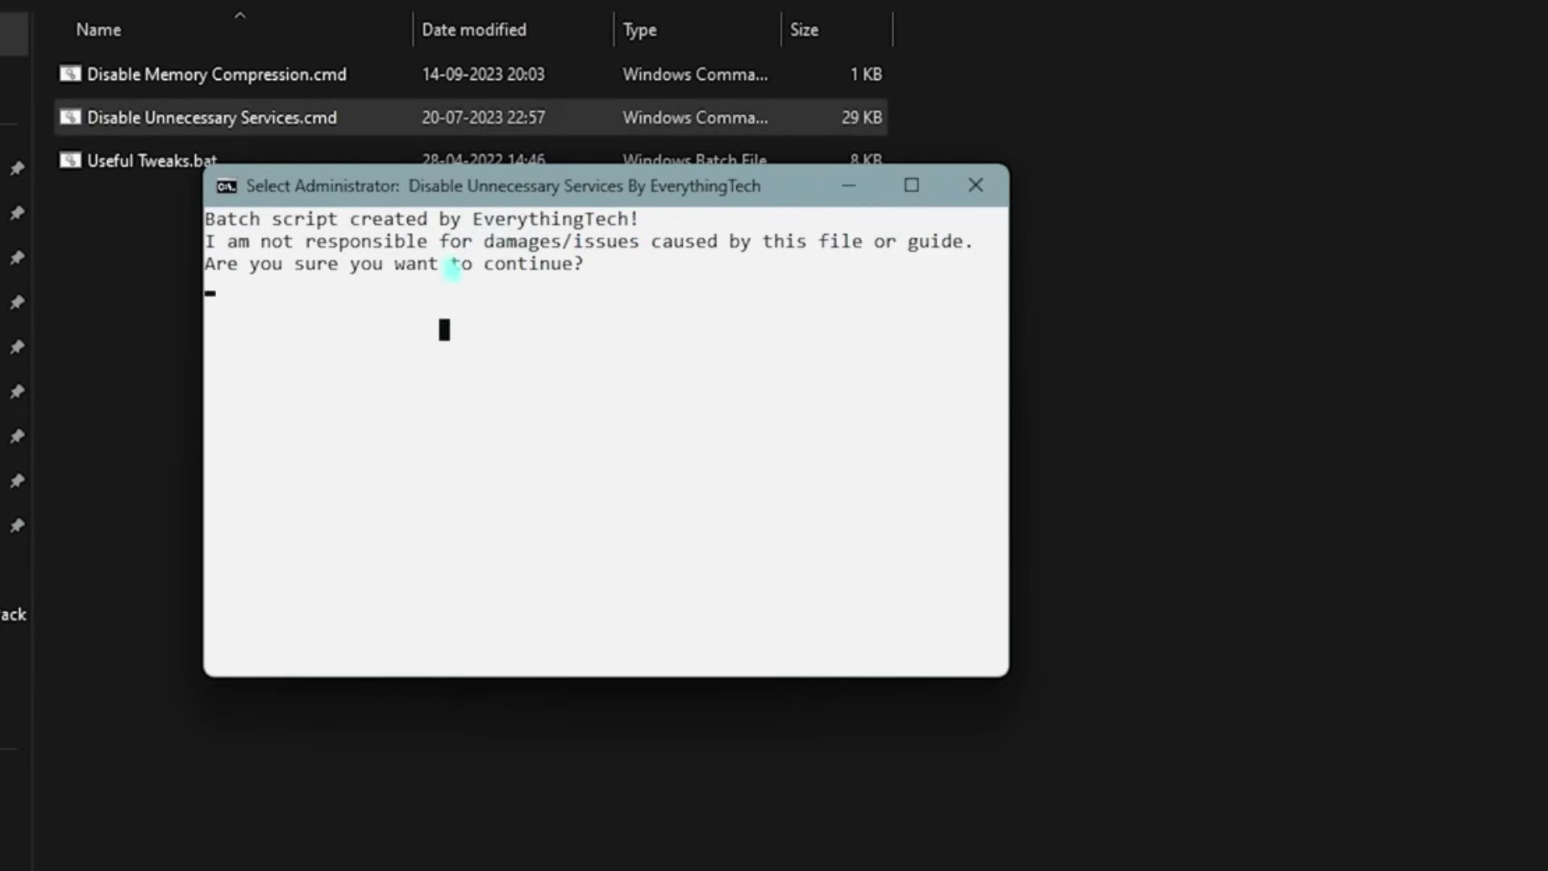
{"action": "type", "text": "yes"}
{"action": "key", "text": "Return"}
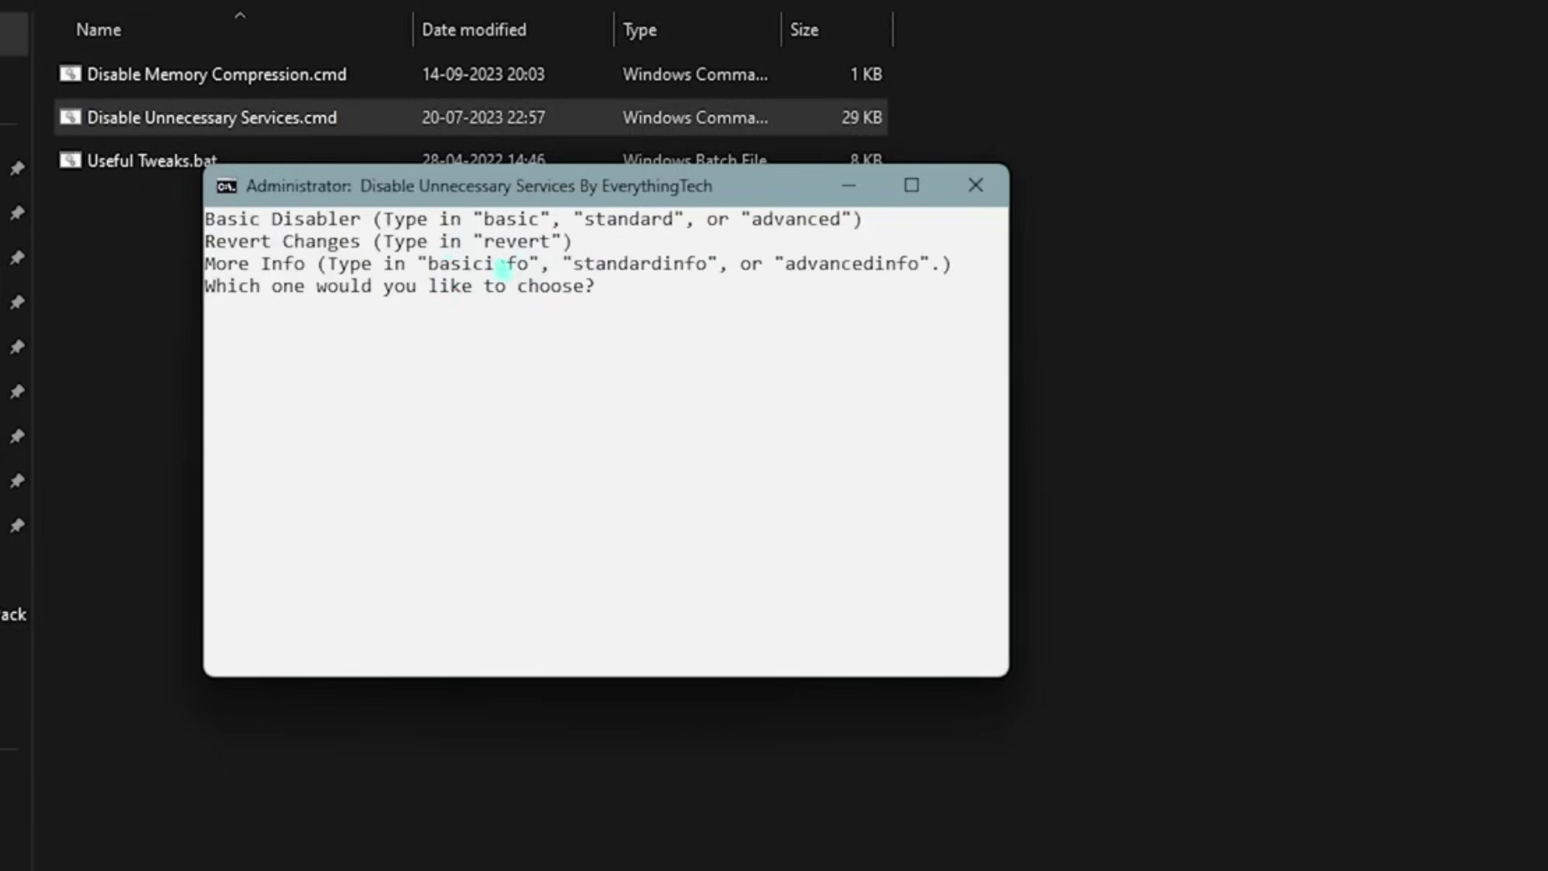
{"action": "left_click_drag", "start_coordinate": [235, 241], "coordinate": [328, 219]}
{"action": "left_click", "coordinate": [310, 241]}
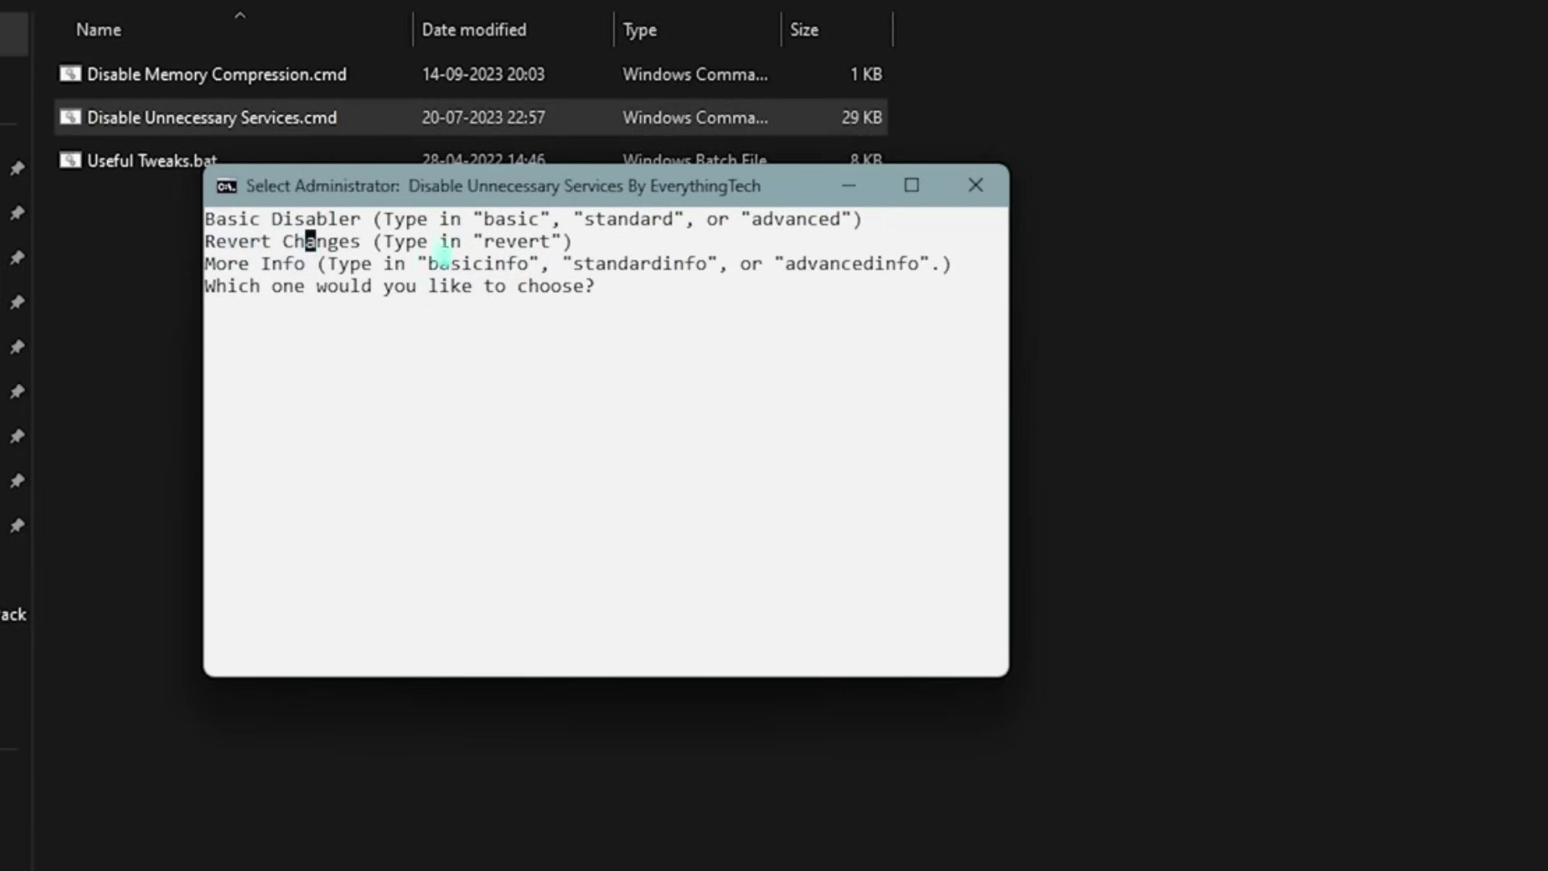
{"action": "left_click_drag", "start_coordinate": [585, 220], "coordinate": [834, 221]}
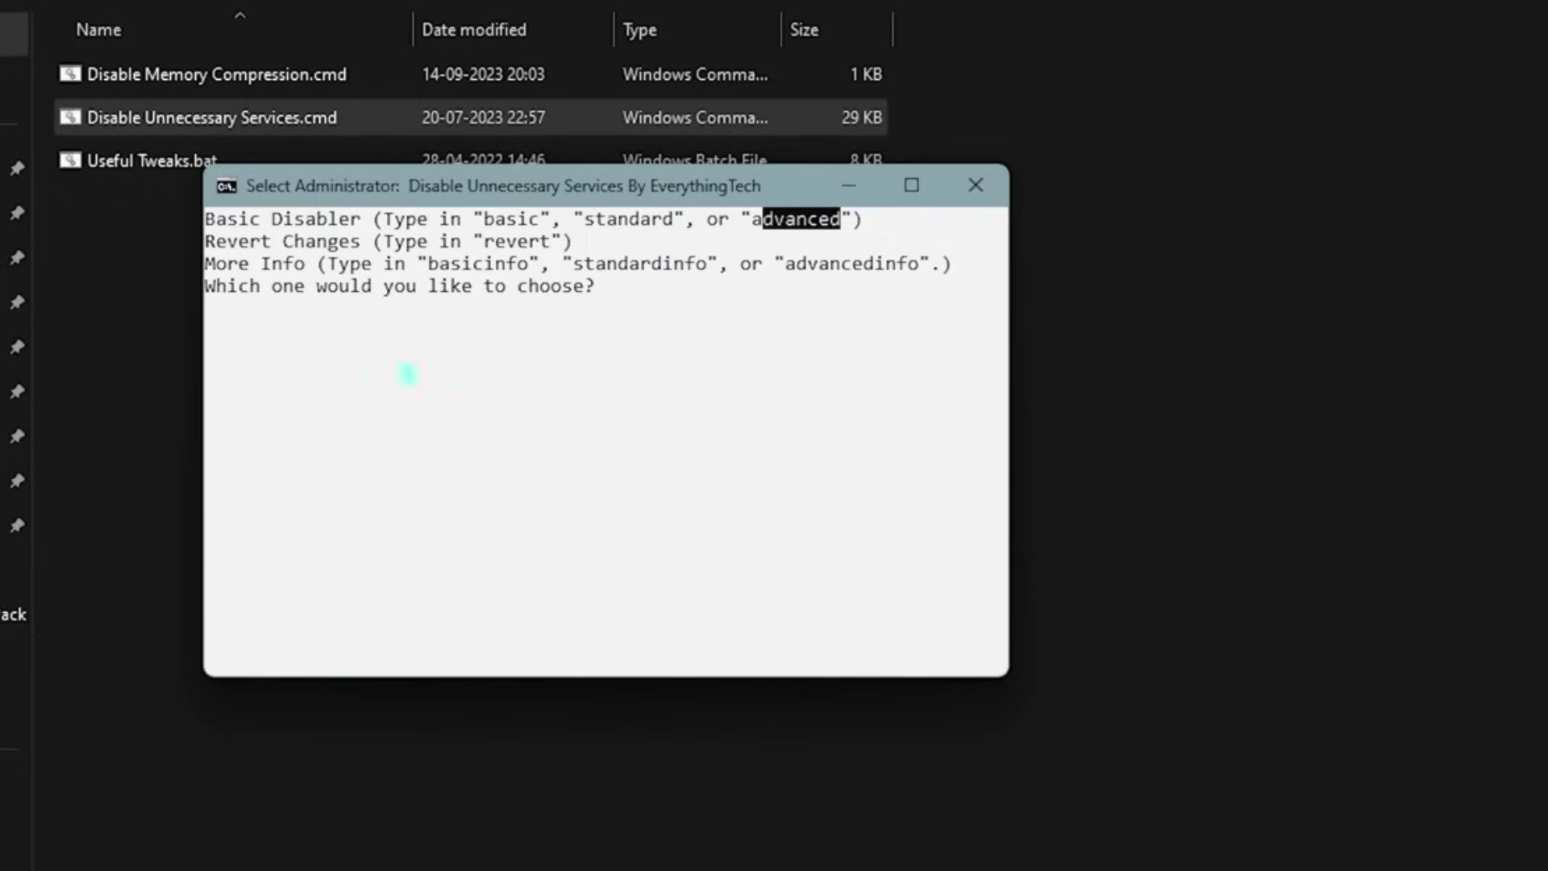
{"action": "type", "text": "standard"}
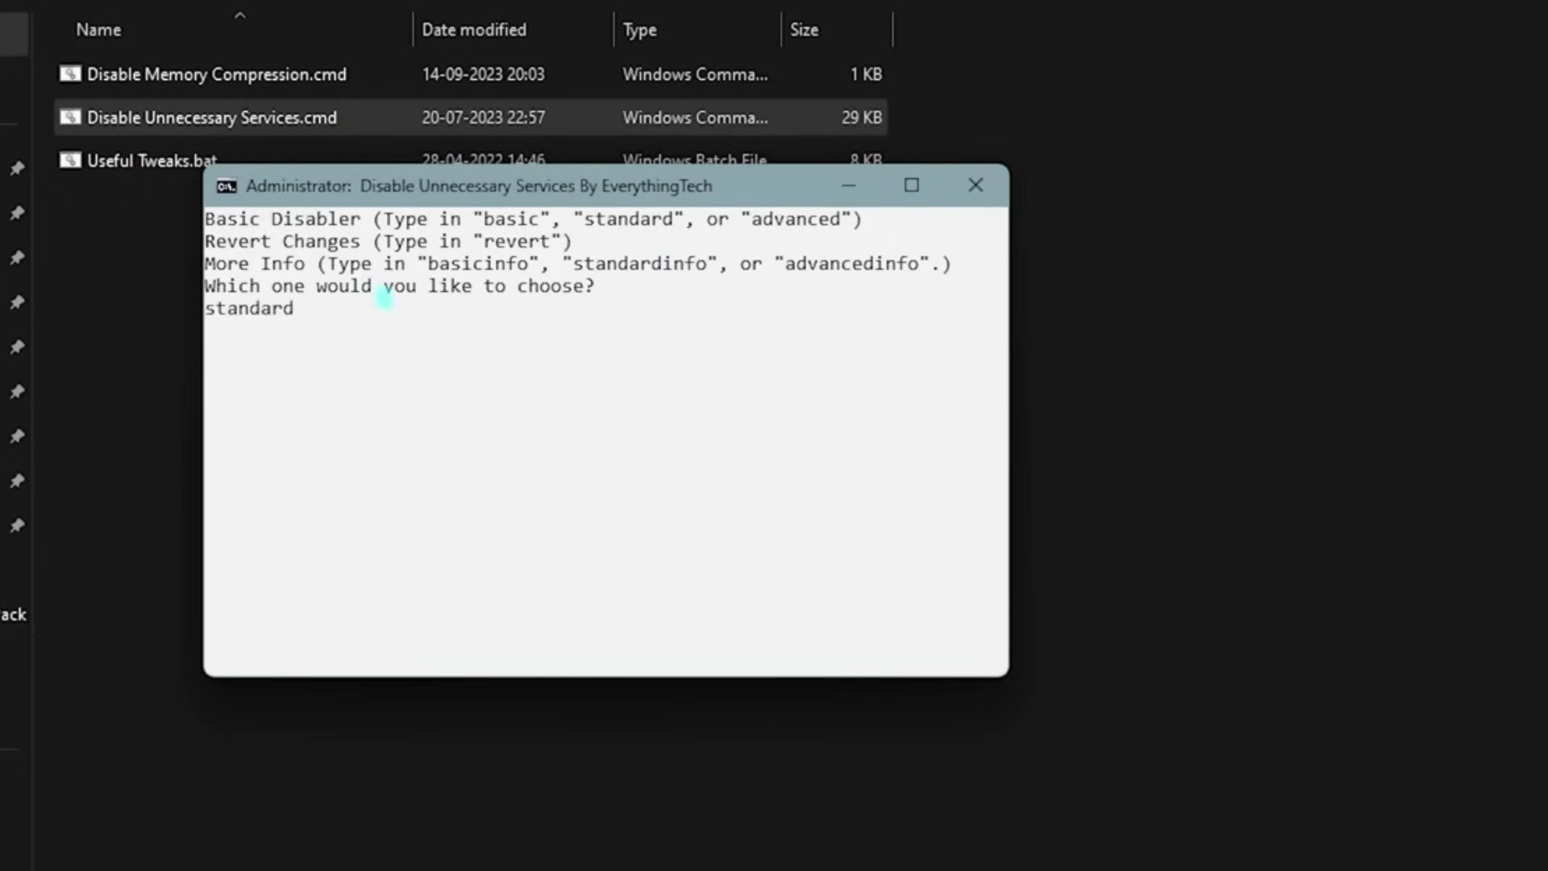
{"action": "key", "text": "Return"}
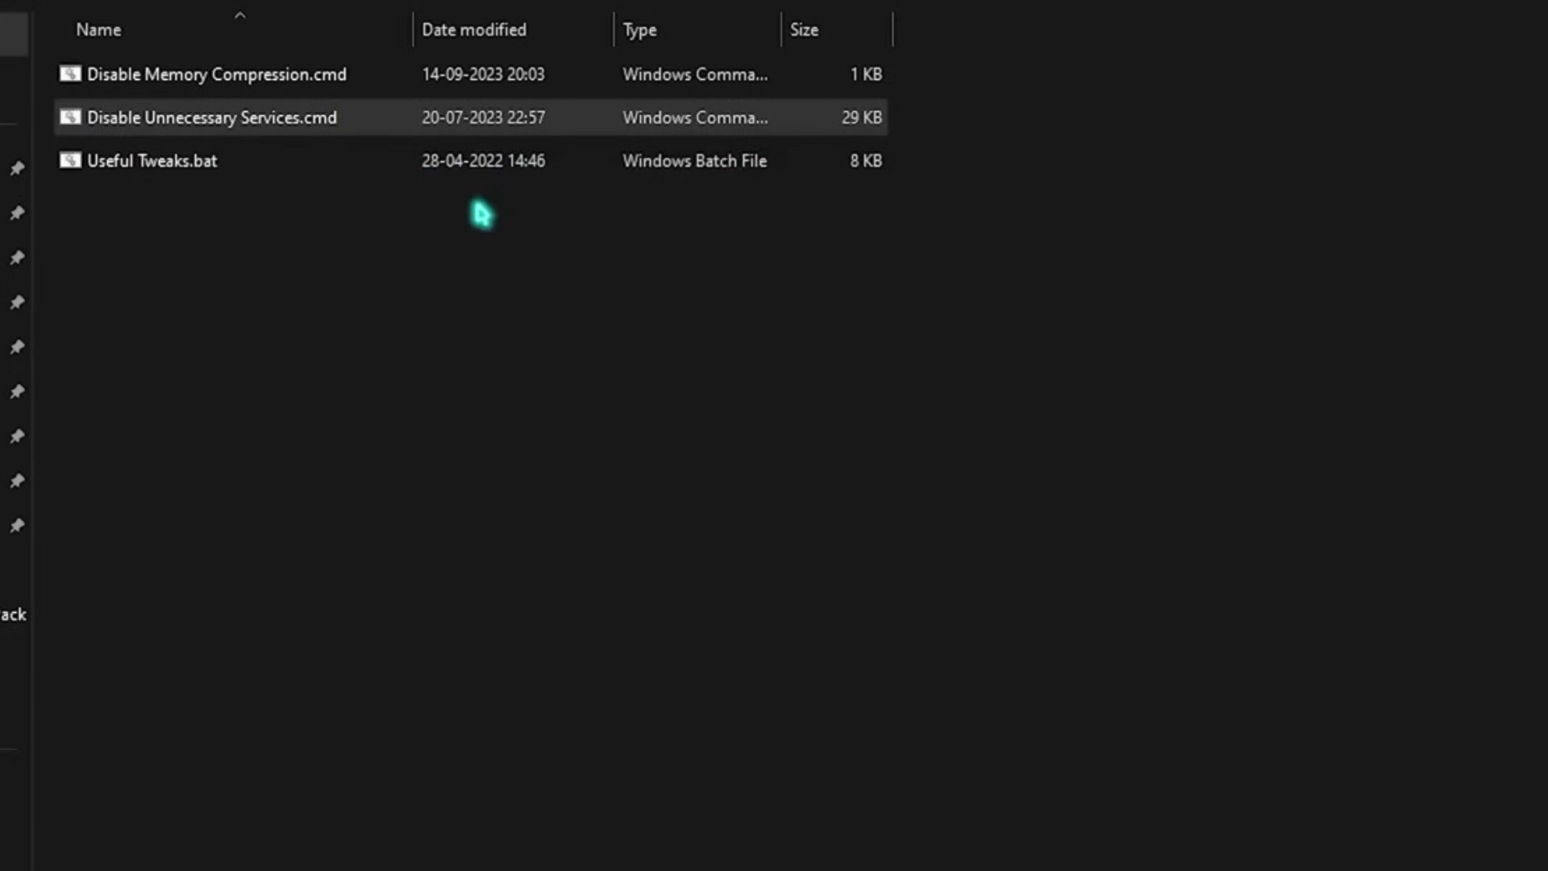
- Run Useful Tweaks.bat as administrator
{"action": "left_click", "coordinate": [175, 170]}
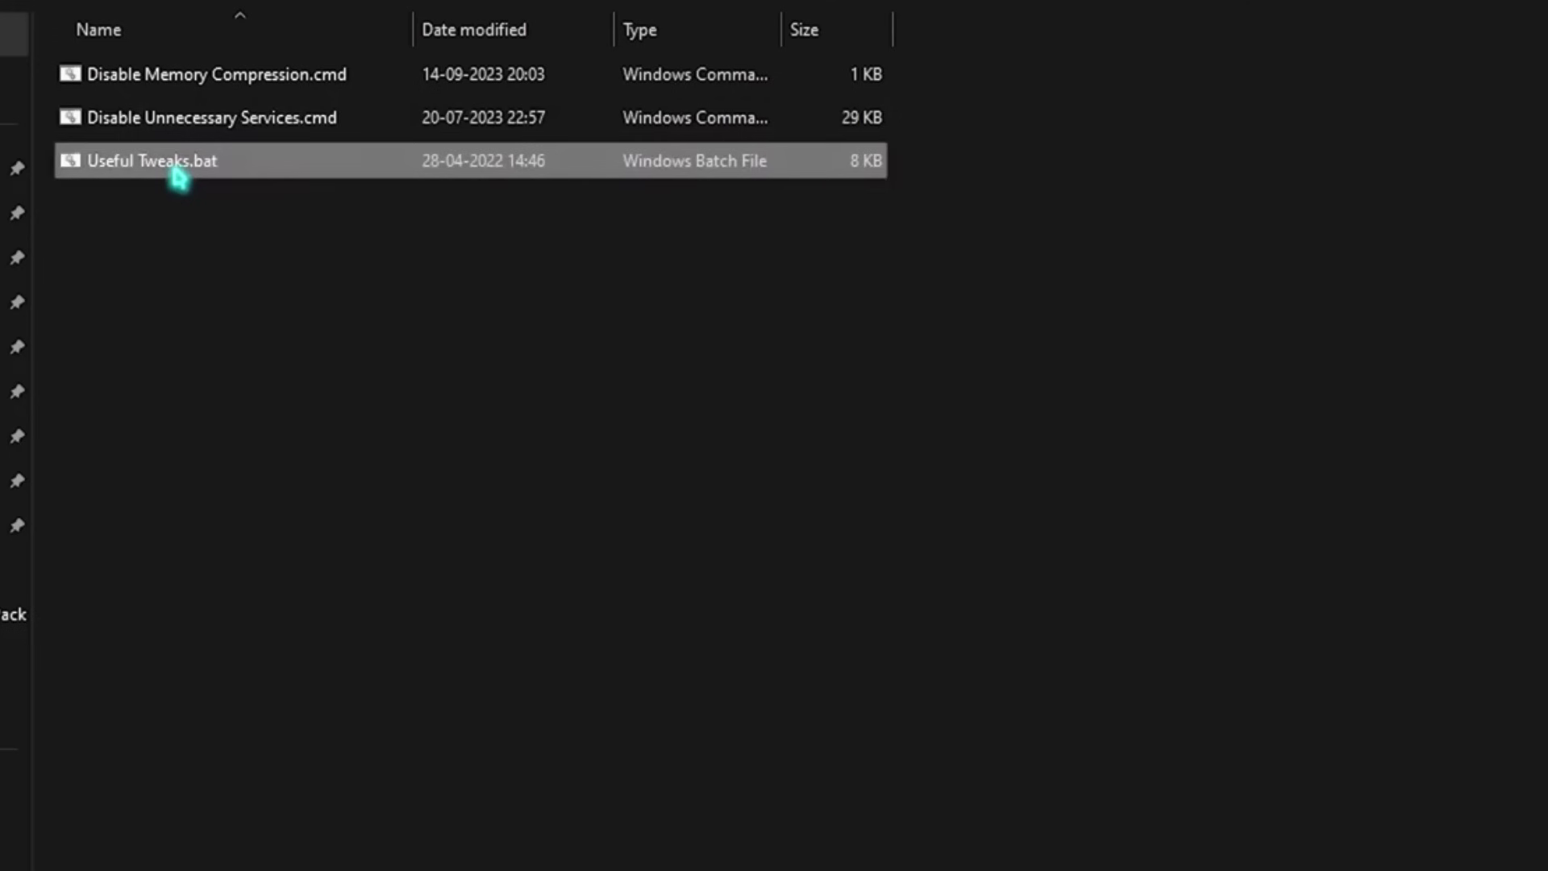
{"action": "right_click", "coordinate": [178, 178]}
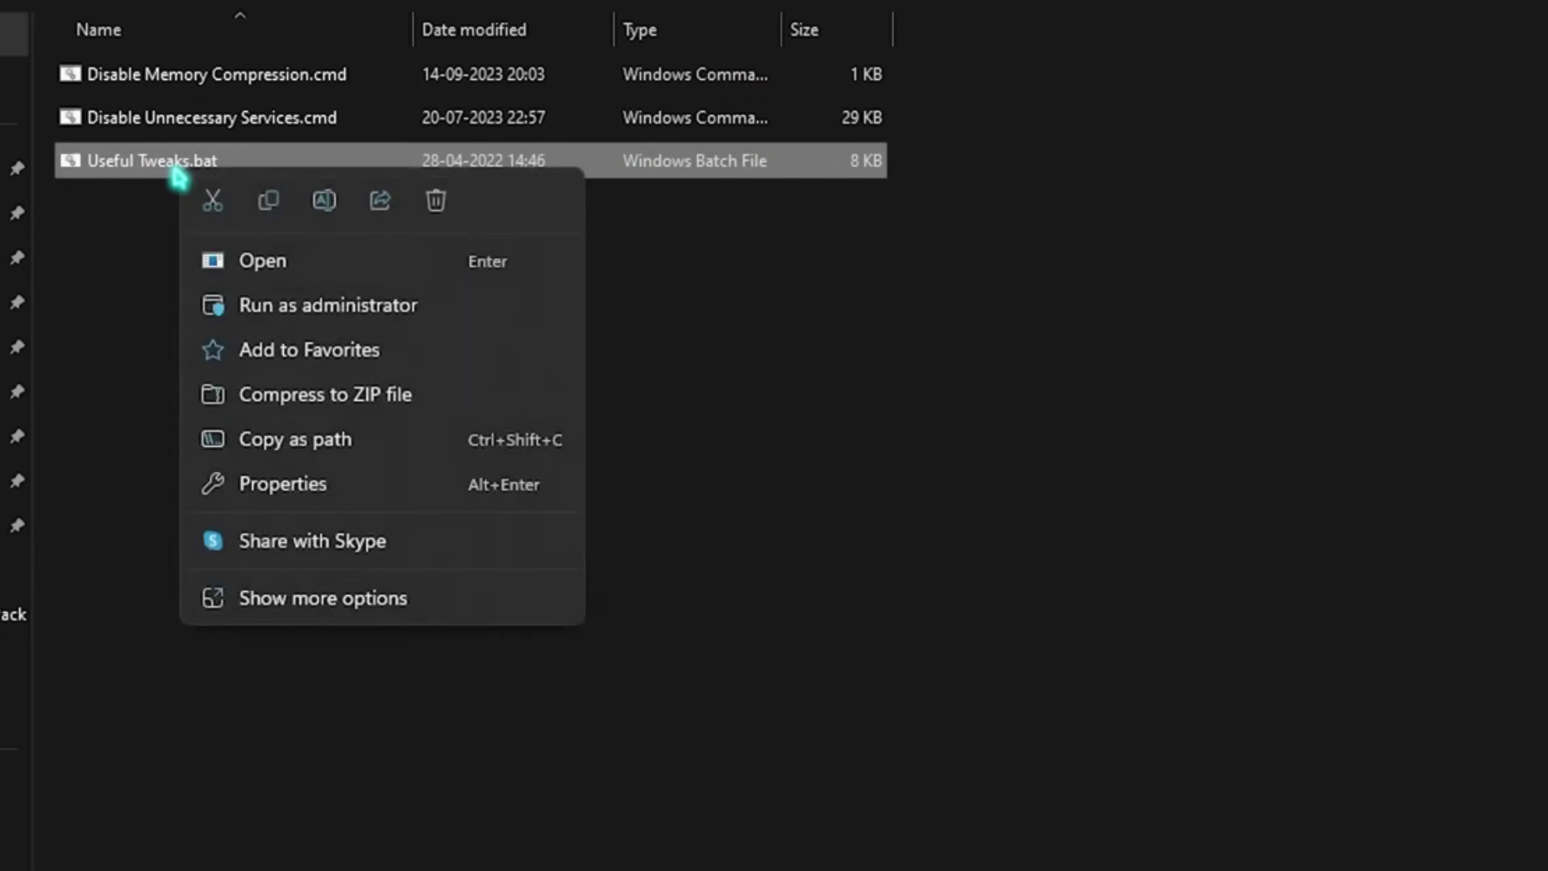
{"action": "left_click", "coordinate": [343, 305]}
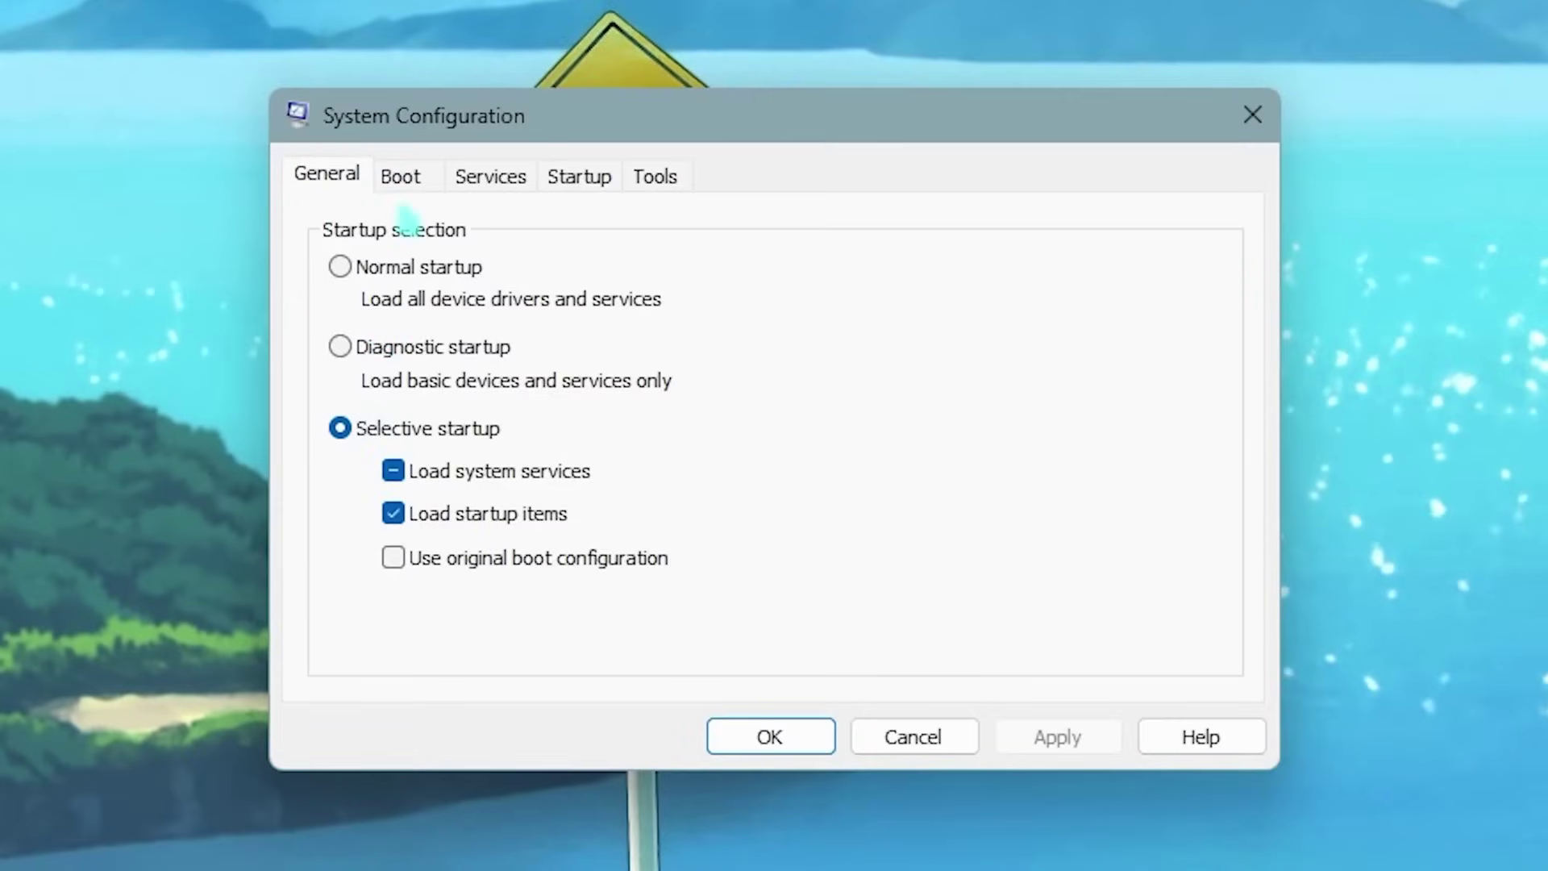
- Limit the boot number of processors to 24 in advanced boot options
{"action": "left_click", "coordinate": [471, 326]}
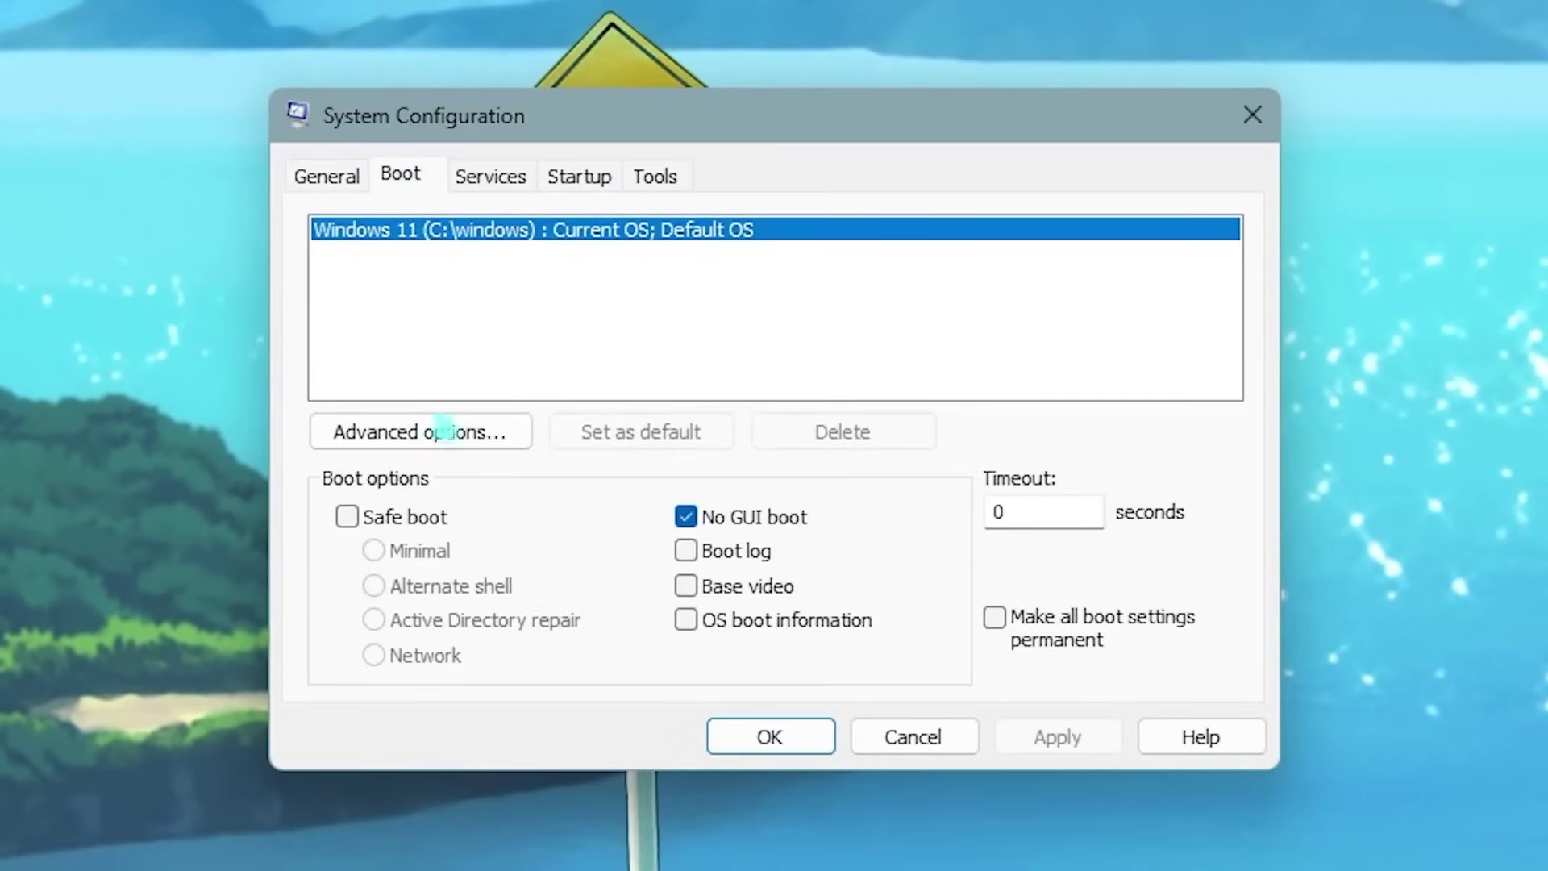
{"action": "left_click", "coordinate": [436, 438]}
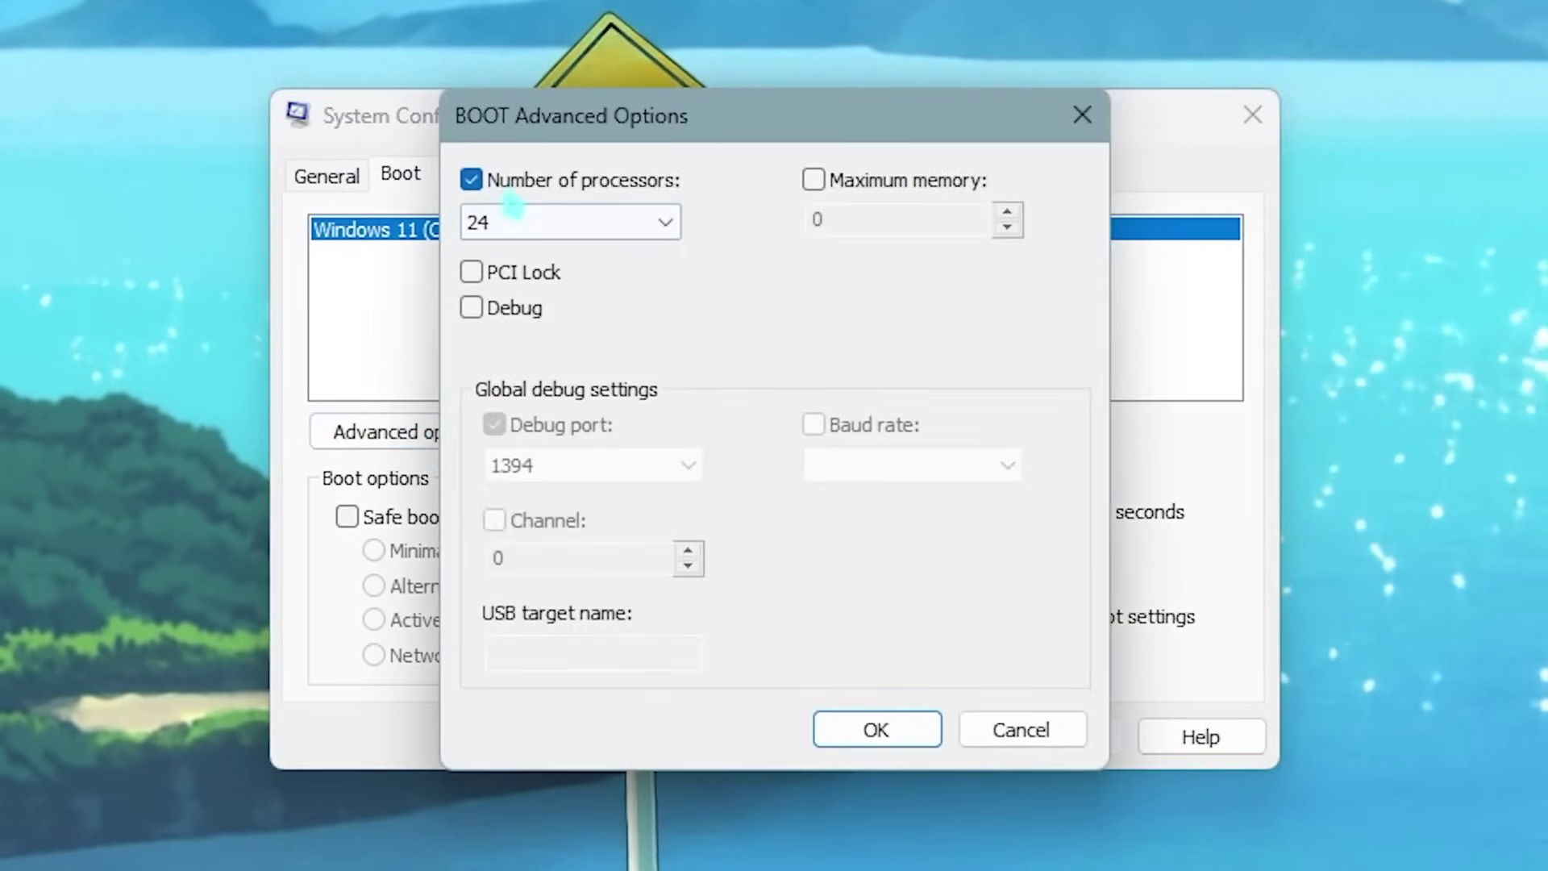
{"action": "left_click", "coordinate": [563, 221]}
{"action": "left_click", "coordinate": [512, 787]}
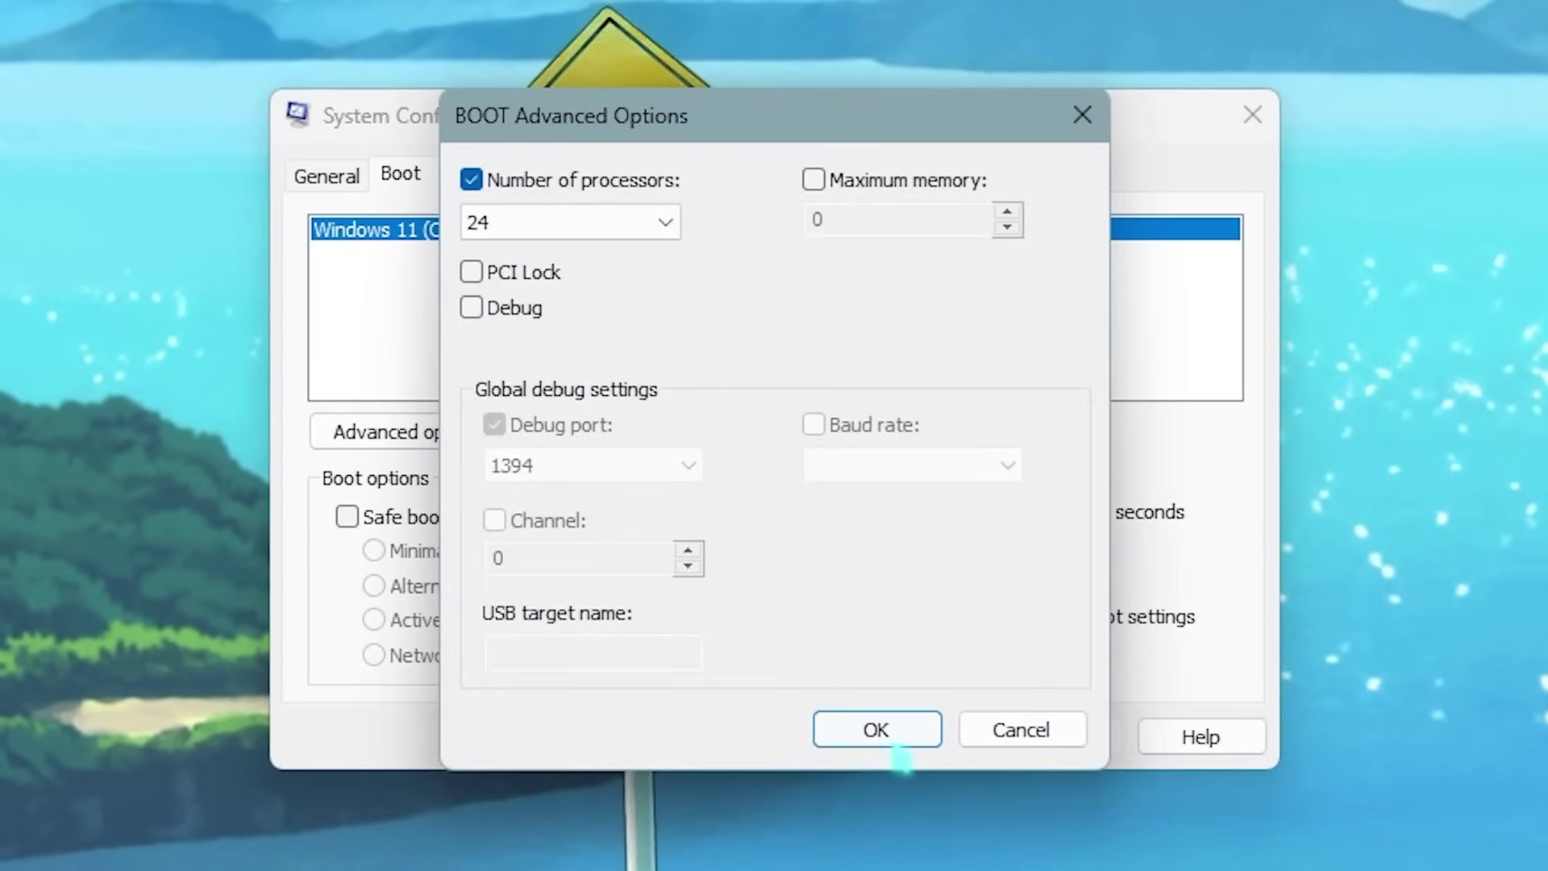
{"action": "left_click", "coordinate": [877, 735]}
{"action": "left_click", "coordinate": [490, 175]}
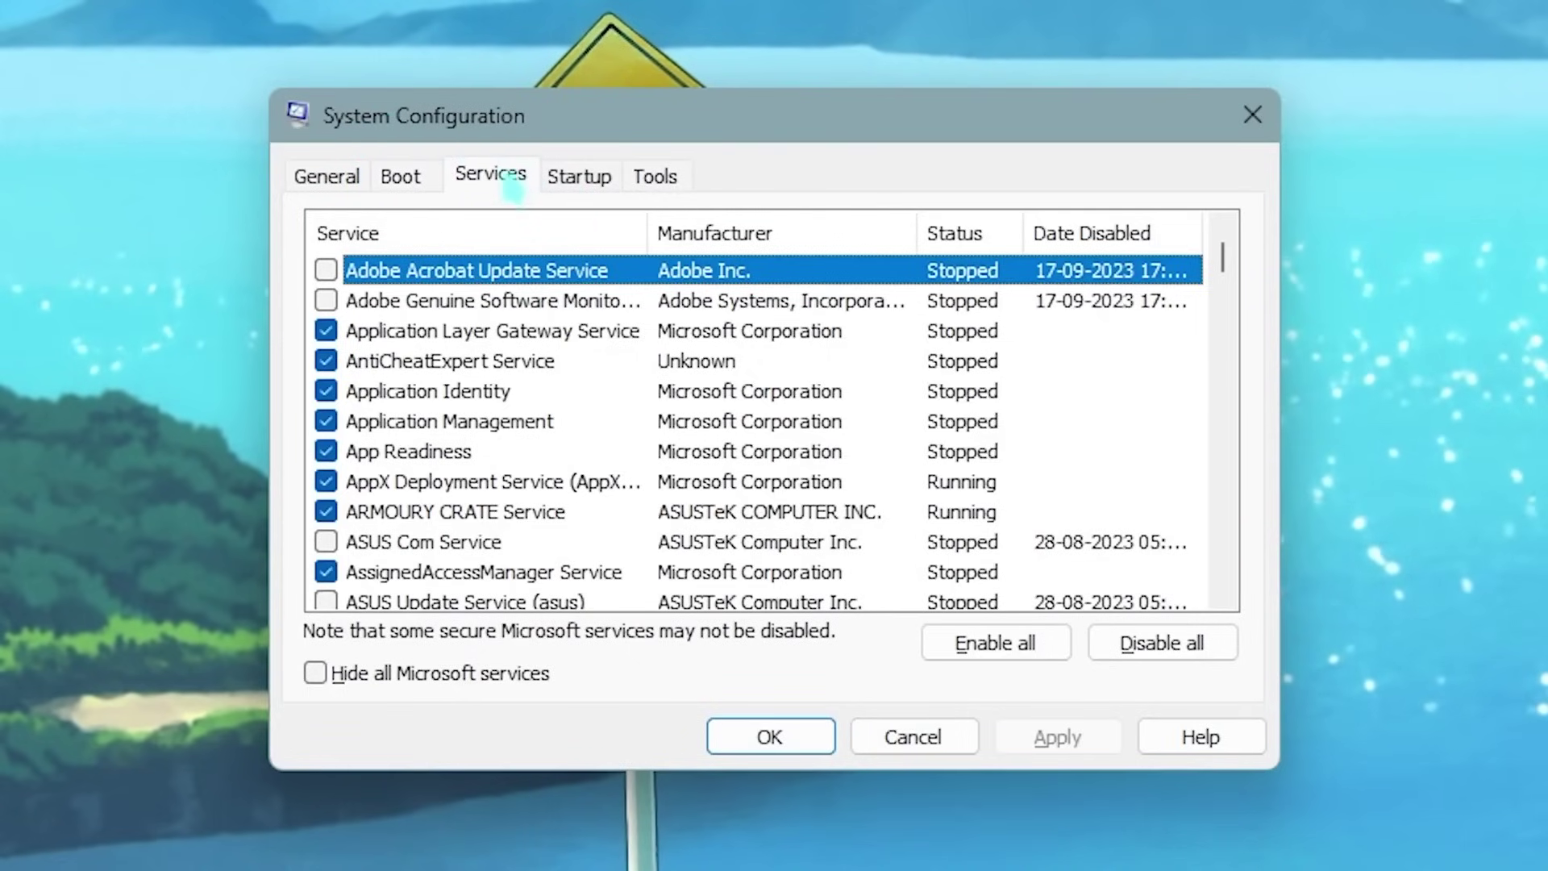
- Hide all Microsoft services so only third-party services are listed
{"action": "left_click", "coordinate": [317, 674]}
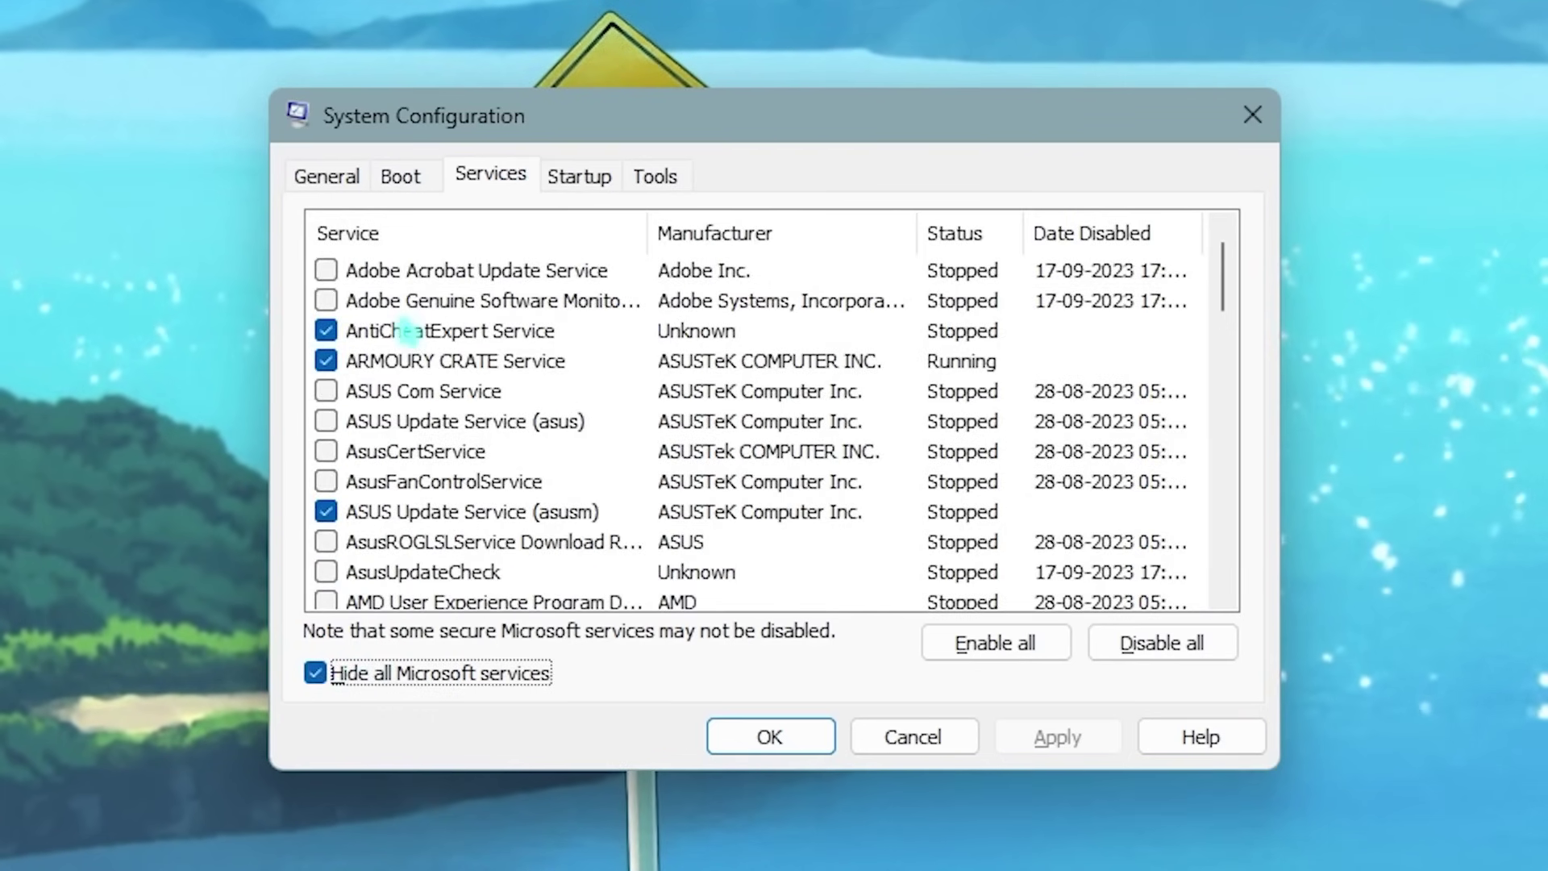
{"action": "scroll", "coordinate": [507, 387], "scroll_direction": "down", "scroll_amount": 3}
{"action": "scroll", "coordinate": [514, 393], "scroll_direction": "down", "scroll_amount": 5}
{"action": "scroll", "coordinate": [511, 384], "scroll_direction": "down", "scroll_amount": 5}
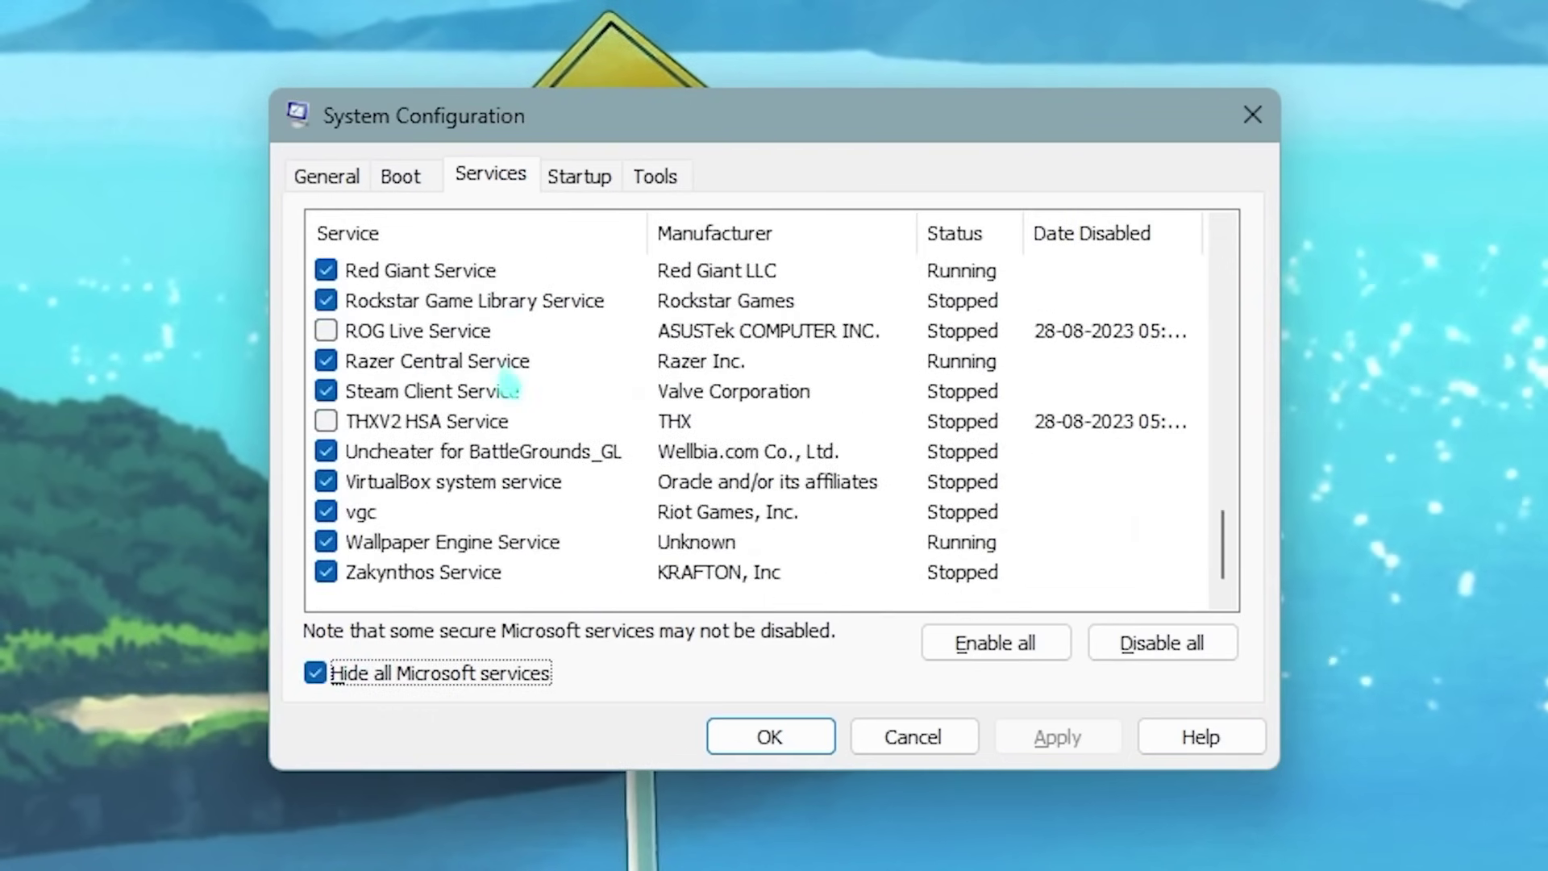
{"action": "scroll", "coordinate": [508, 385], "scroll_direction": "up", "scroll_amount": 6}
{"action": "scroll", "coordinate": [508, 383], "scroll_direction": "up", "scroll_amount": 6}
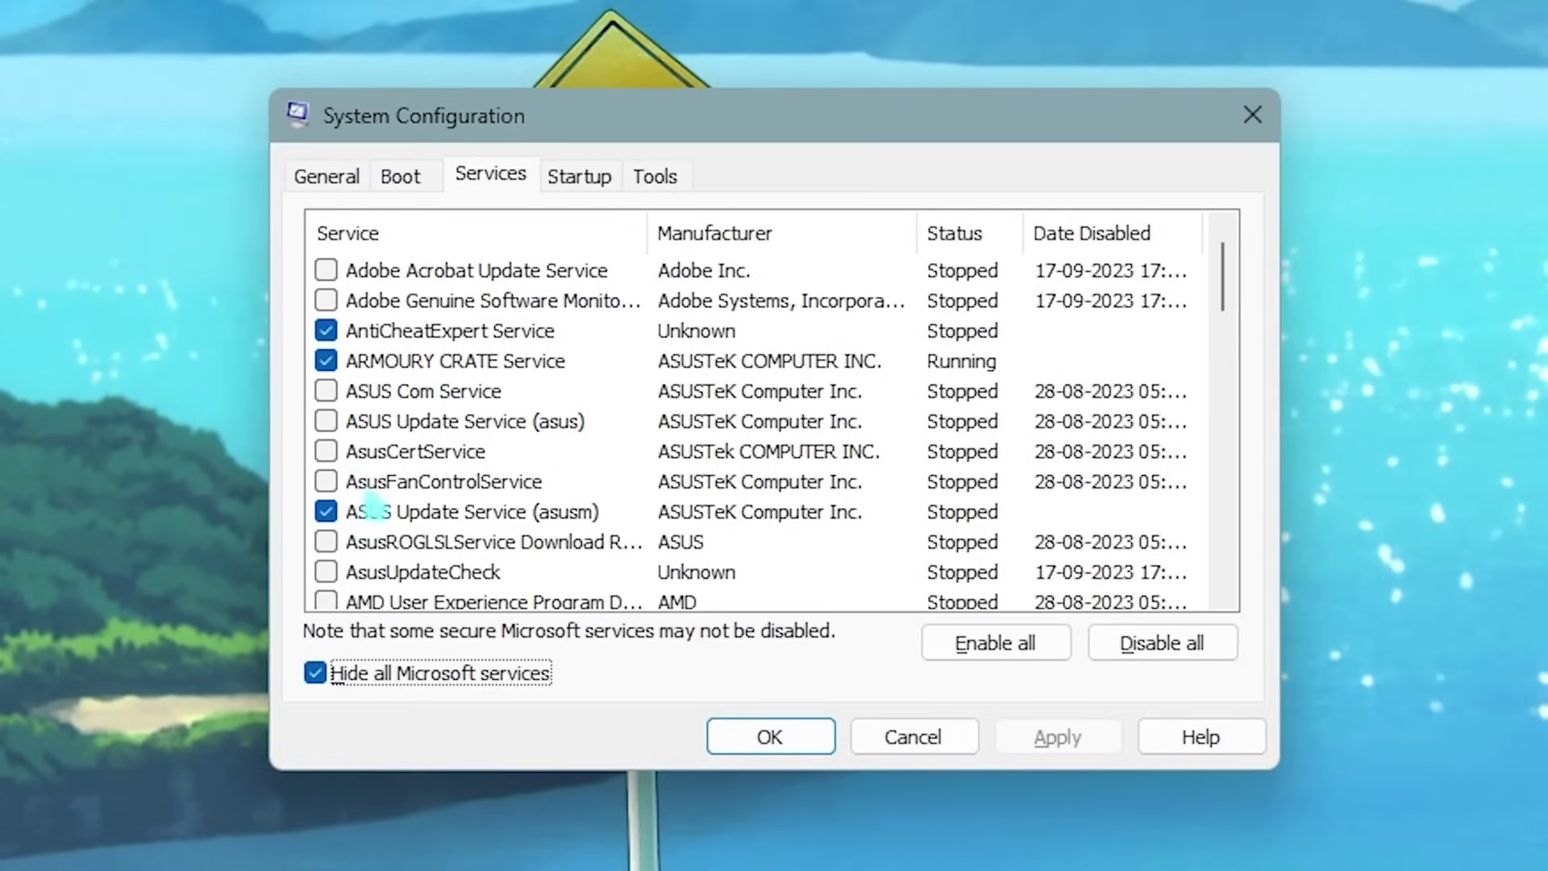
{"action": "scroll", "coordinate": [374, 507], "scroll_direction": "down", "scroll_amount": 2}
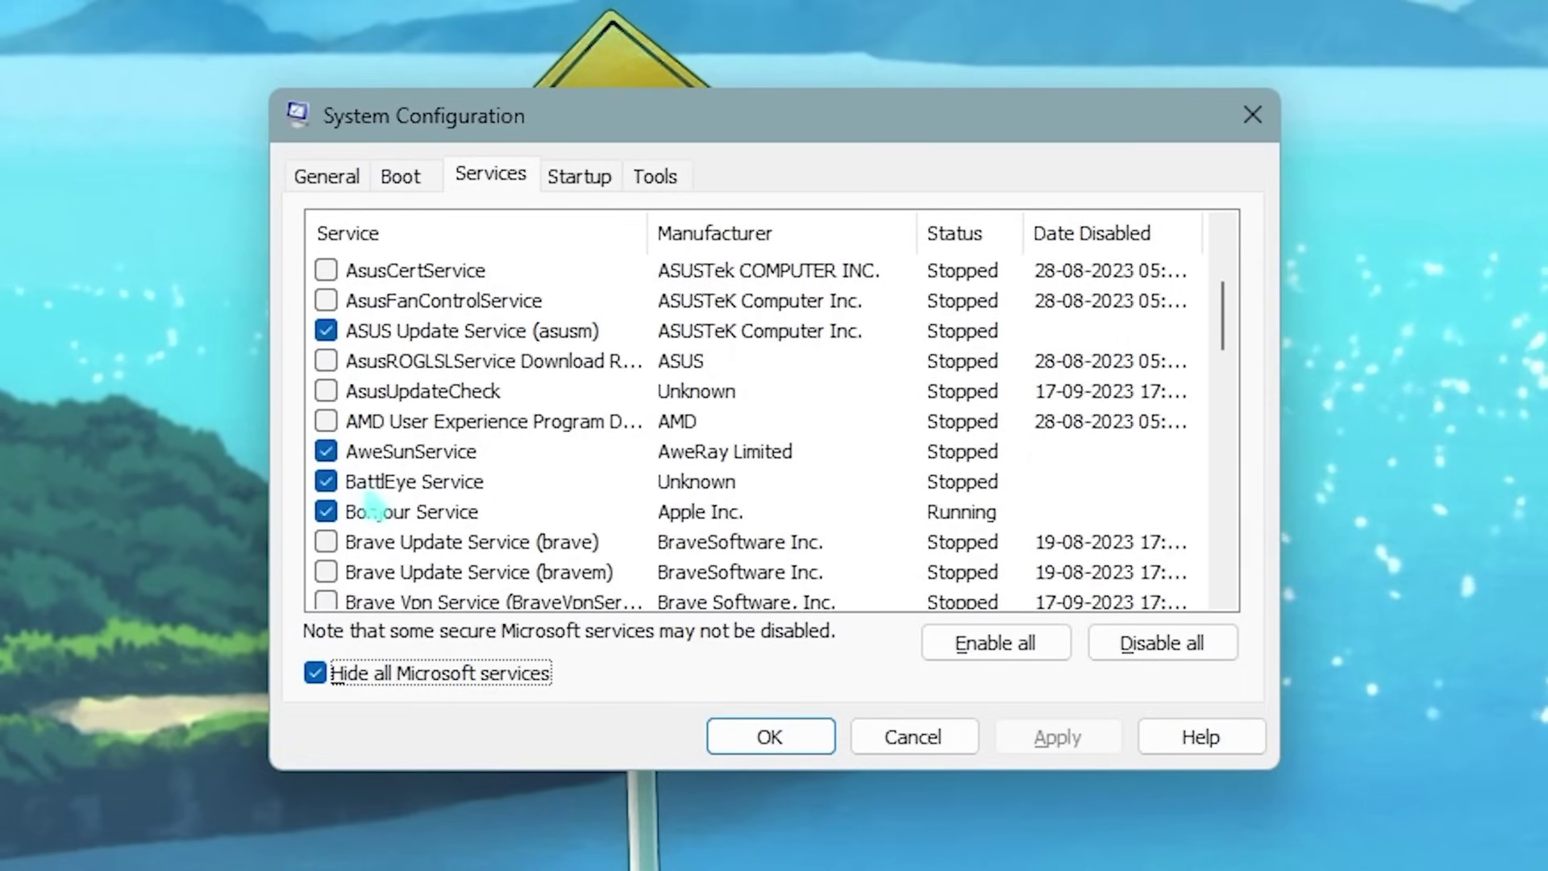
{"action": "scroll", "coordinate": [374, 507], "scroll_direction": "down", "scroll_amount": 2}
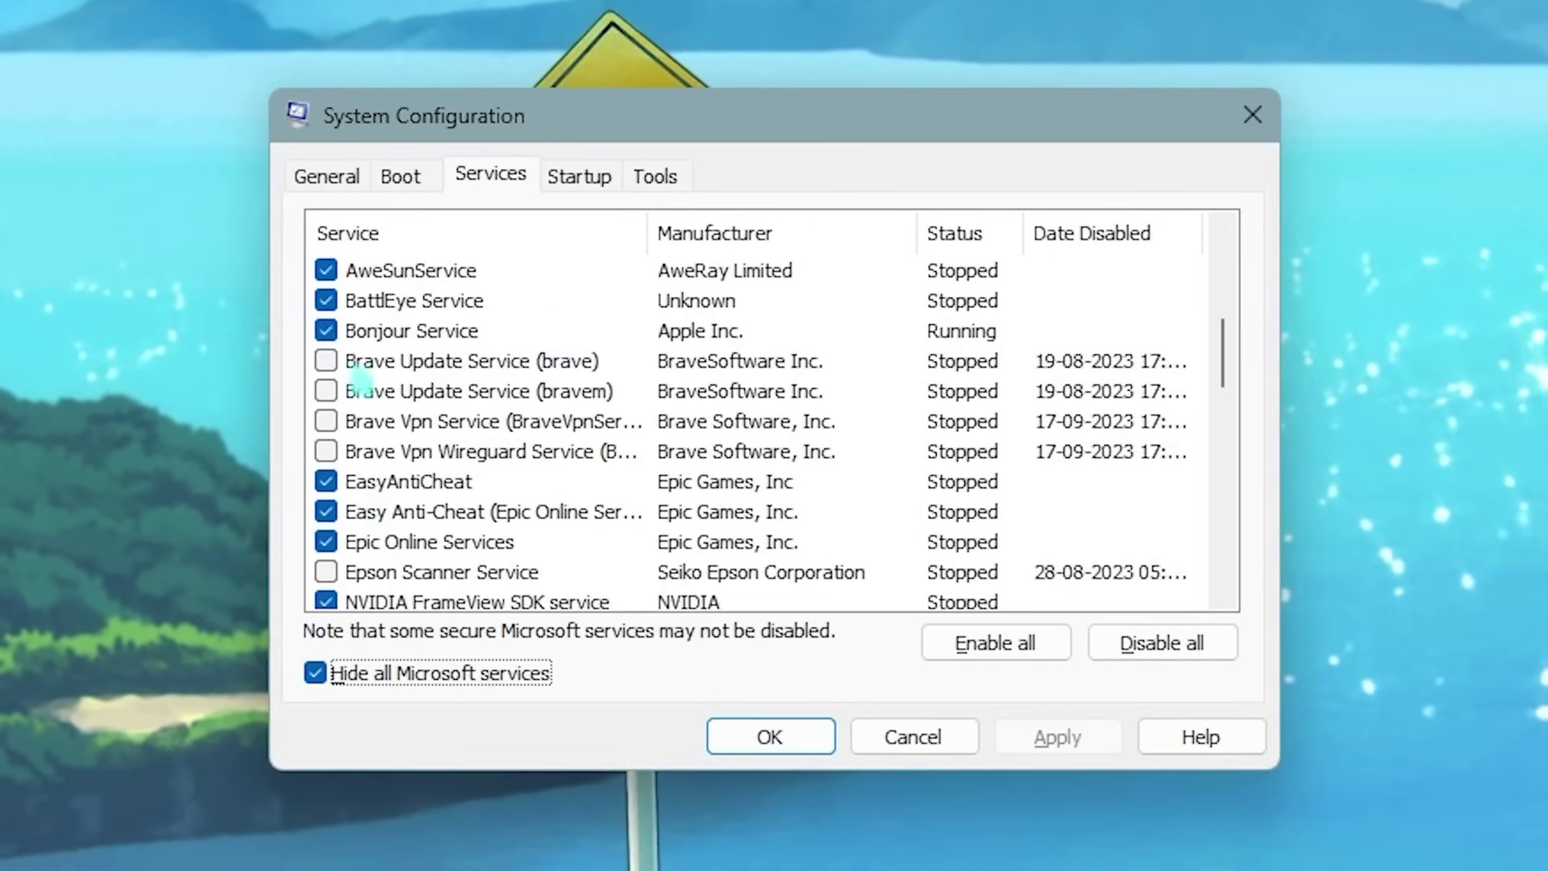
{"action": "scroll", "coordinate": [363, 411], "scroll_direction": "down", "scroll_amount": 2}
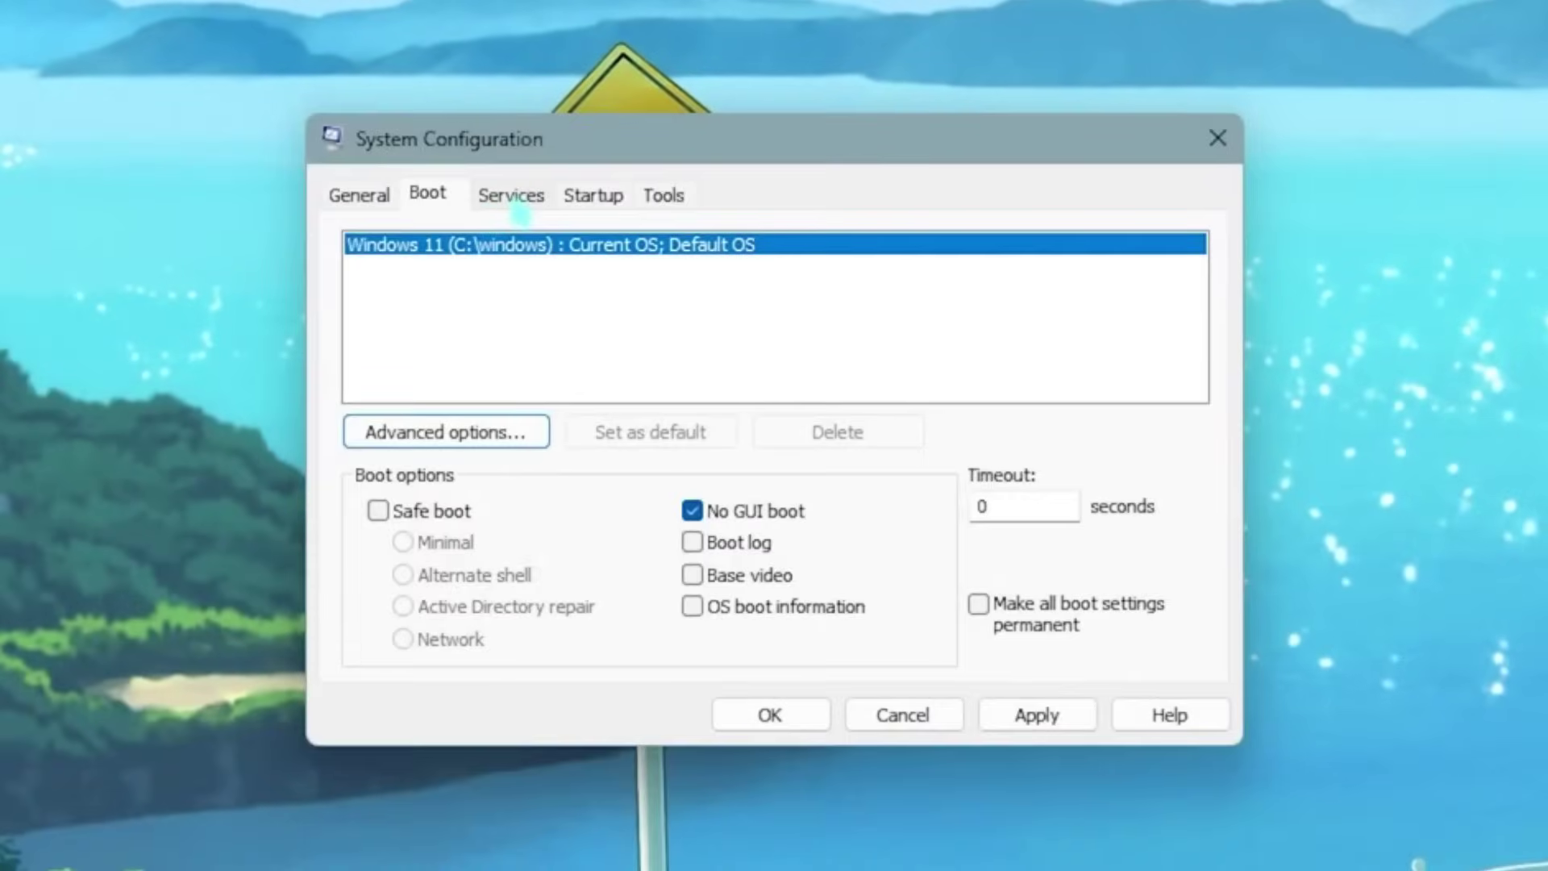
- Open Task Manager's startup apps list from System Configuration's Startup settings
{"action": "left_click", "coordinate": [576, 194]}
{"action": "left_click", "coordinate": [772, 299]}
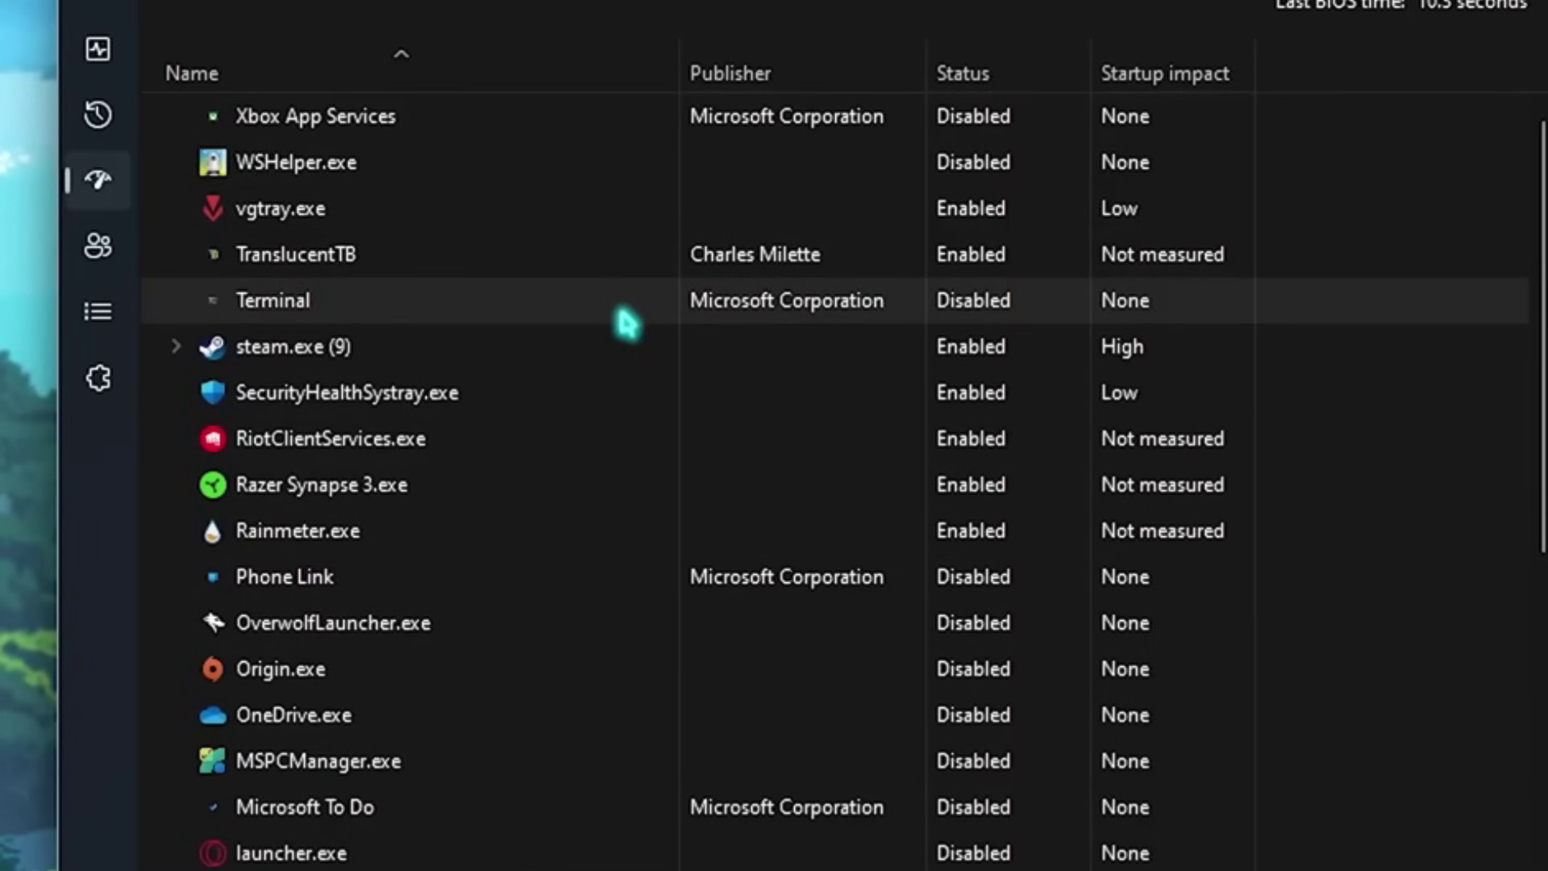
{"action": "scroll", "coordinate": [569, 496], "scroll_direction": "down", "scroll_amount": 3}
{"action": "scroll", "coordinate": [604, 485], "scroll_direction": "up", "scroll_amount": 3}
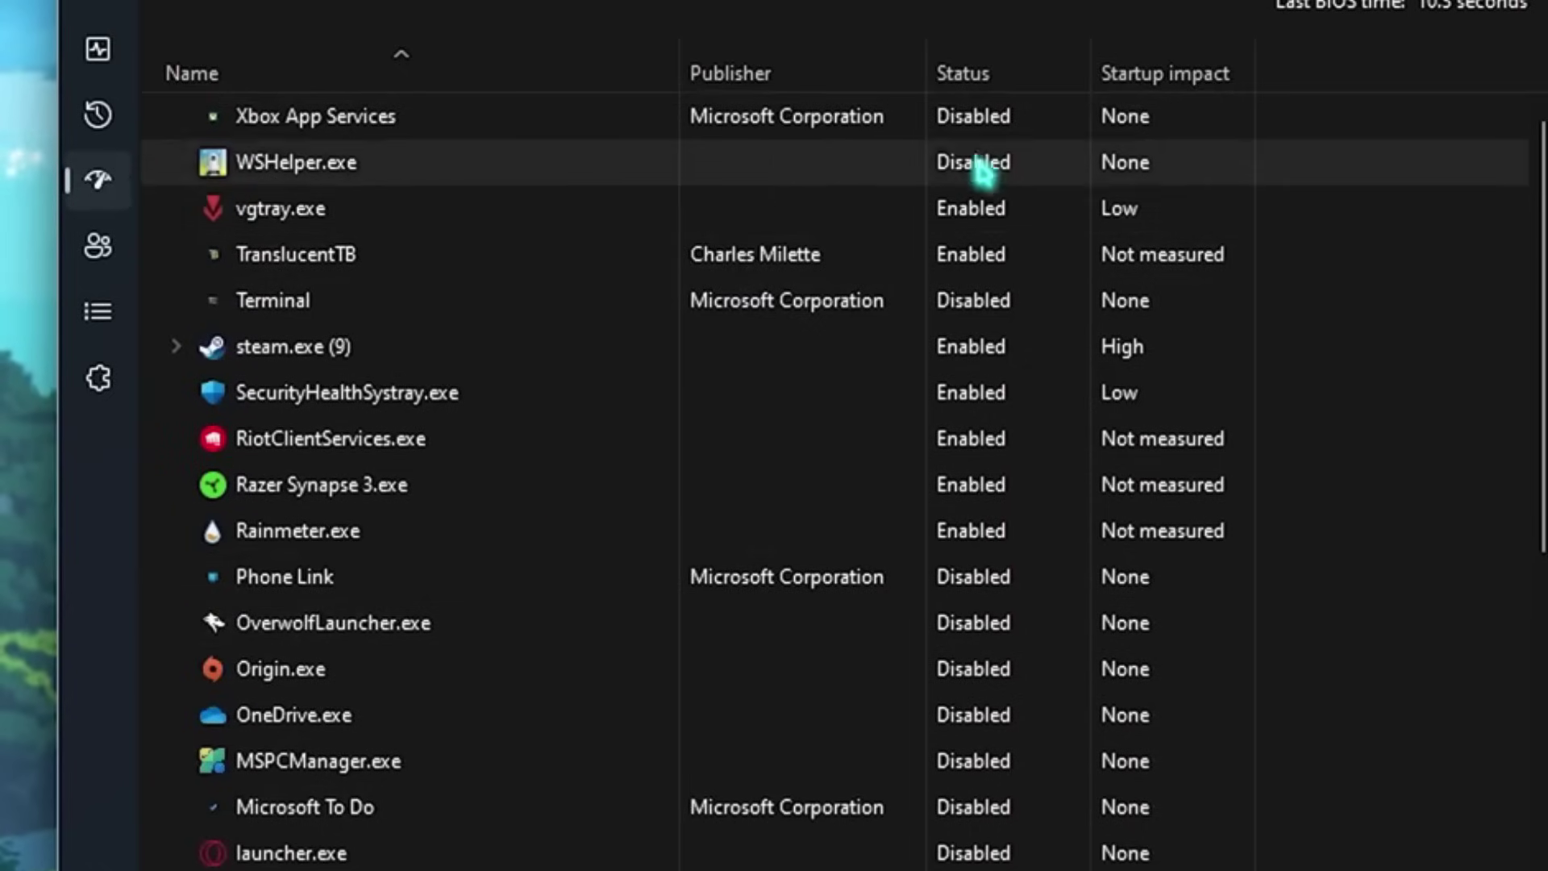
{"action": "scroll", "coordinate": [702, 726], "scroll_direction": "down", "scroll_amount": 1}
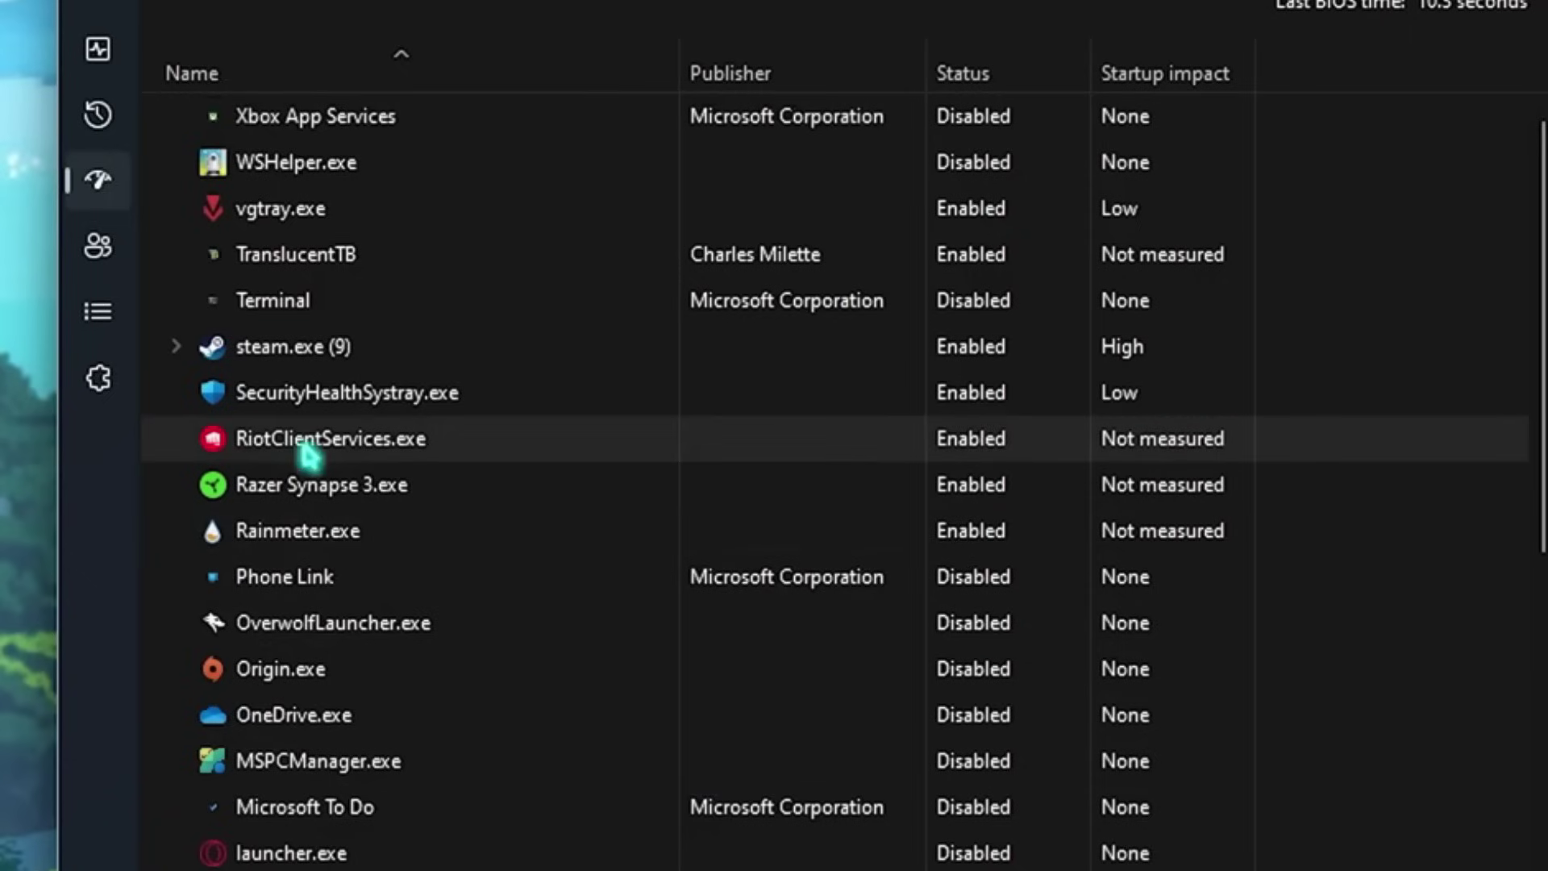
{"action": "scroll", "coordinate": [363, 351], "scroll_direction": "down", "scroll_amount": 1}
{"action": "scroll", "coordinate": [460, 484], "scroll_direction": "down", "scroll_amount": 2}
{"action": "scroll", "coordinate": [424, 578], "scroll_direction": "down", "scroll_amount": 3}
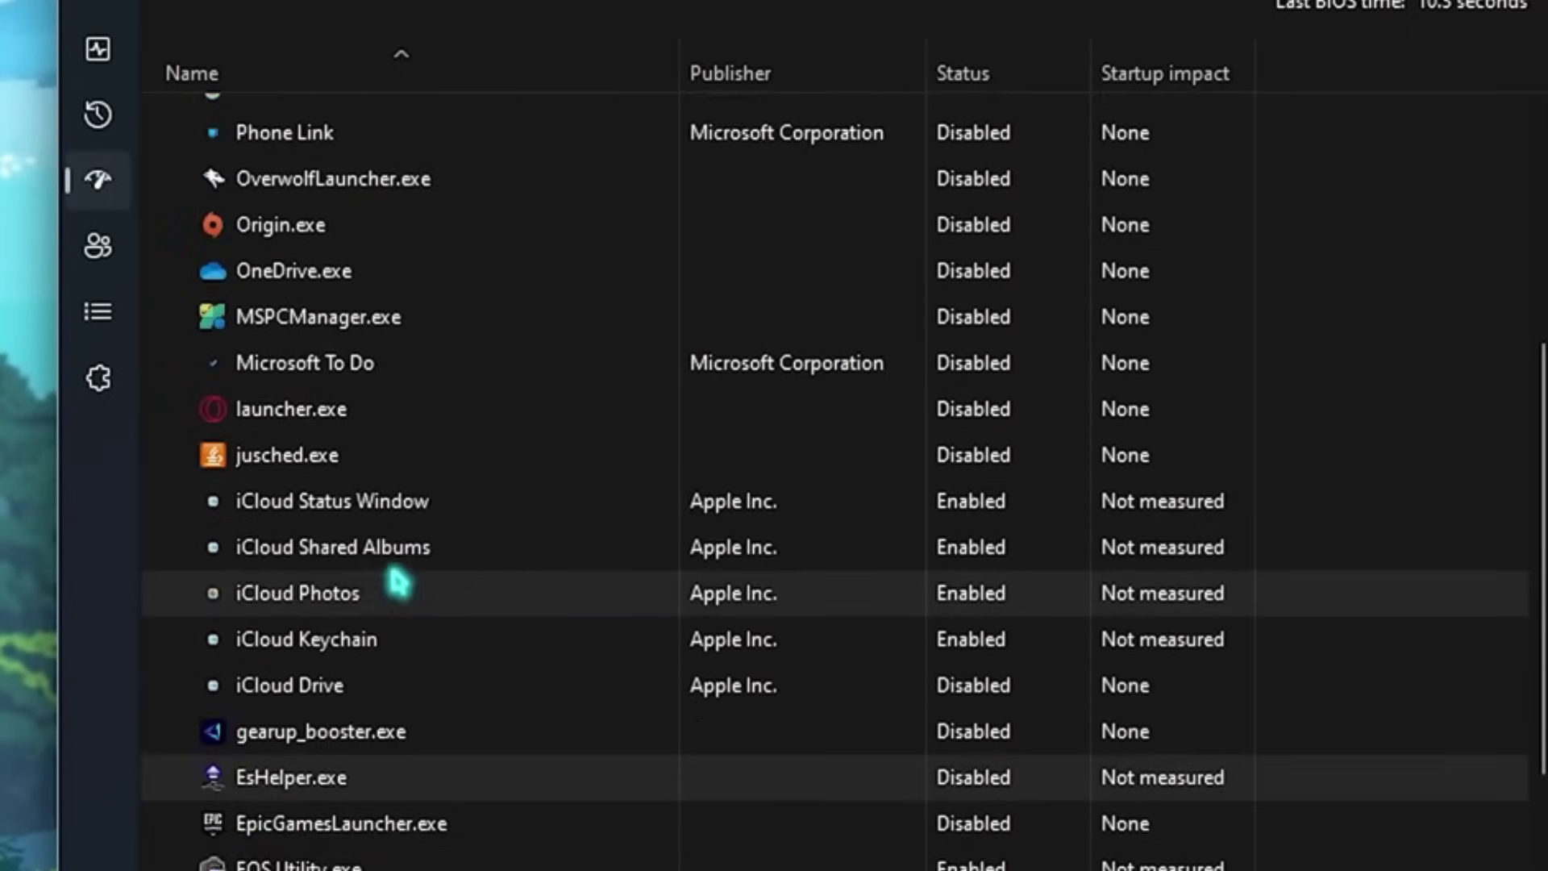
{"action": "scroll", "coordinate": [400, 585], "scroll_direction": "down", "scroll_amount": 2}
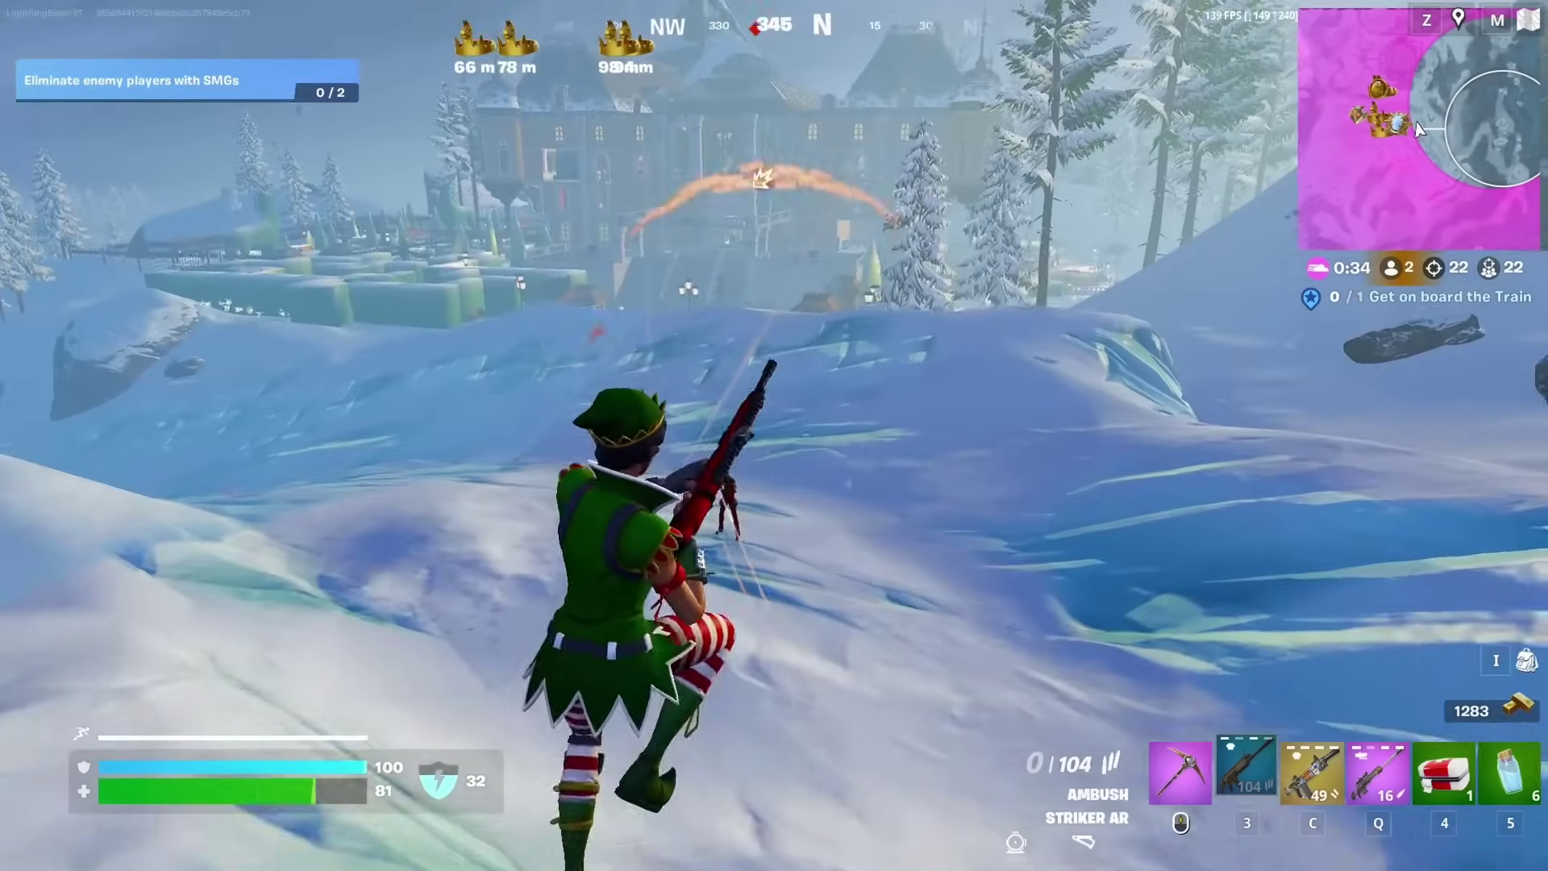